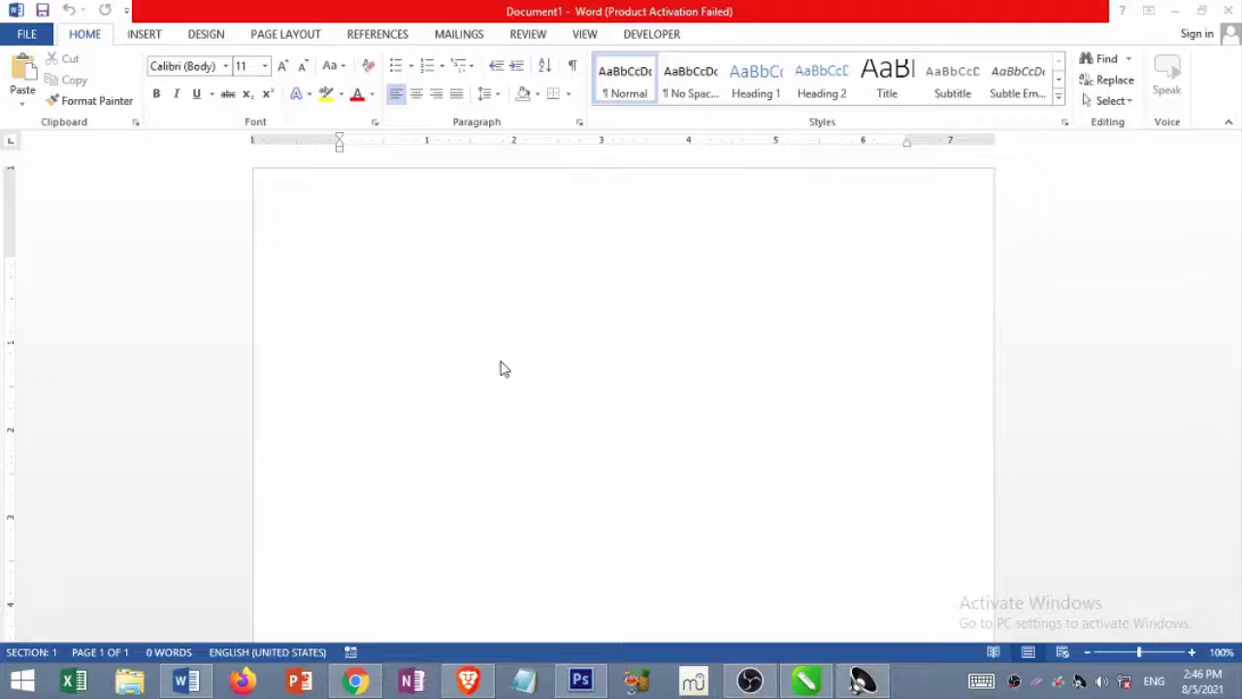
Insert the Desktop image Screenshot_1.jpg into Document1 as a 6.46" × 4.53" picture.
click(433, 316)
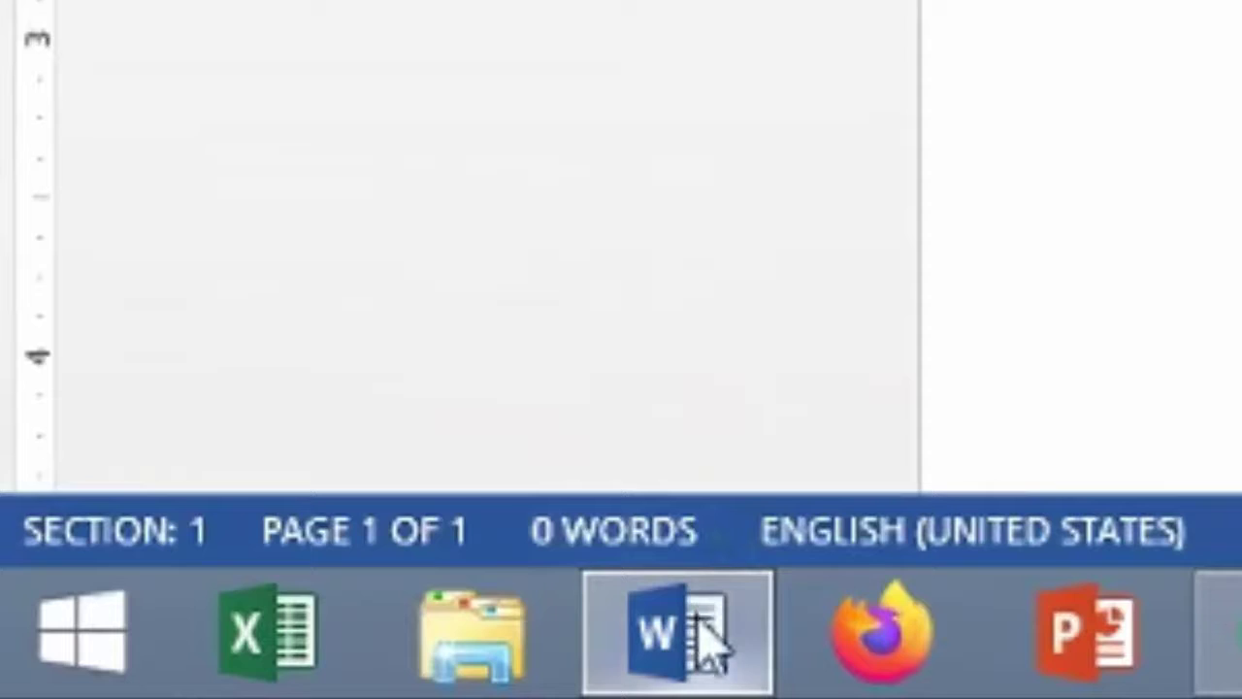
mouse_move(195, 681)
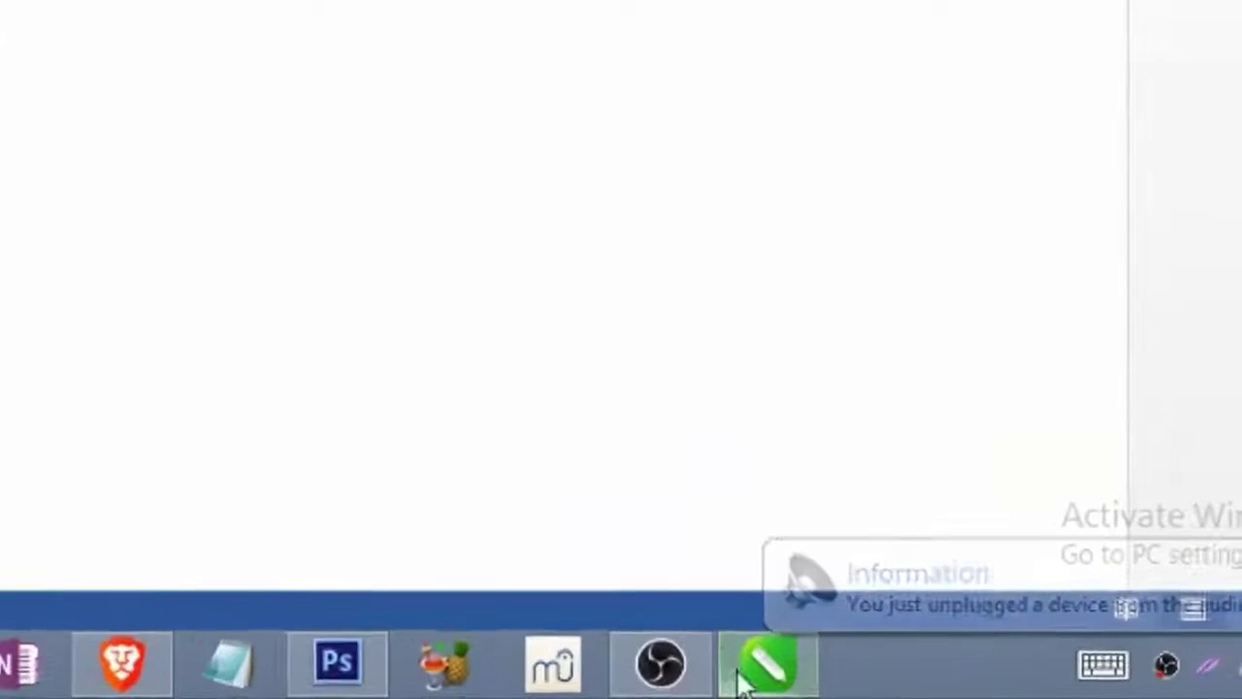
mouse_move(893, 675)
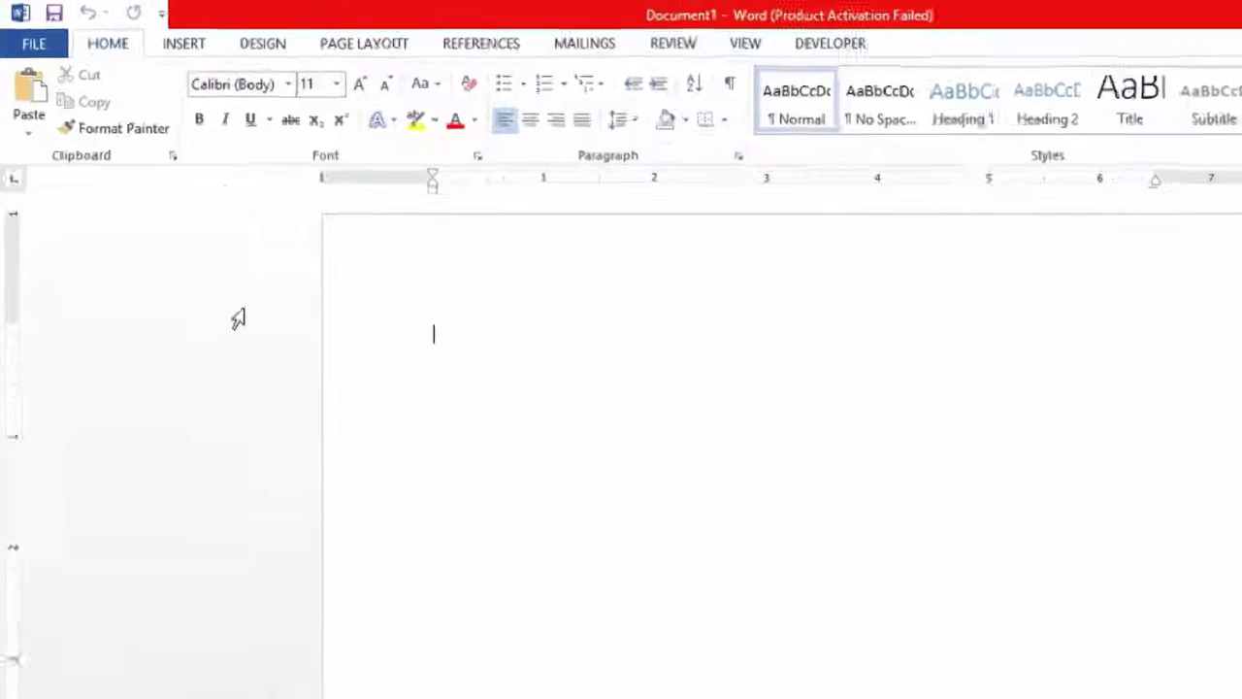
click(361, 88)
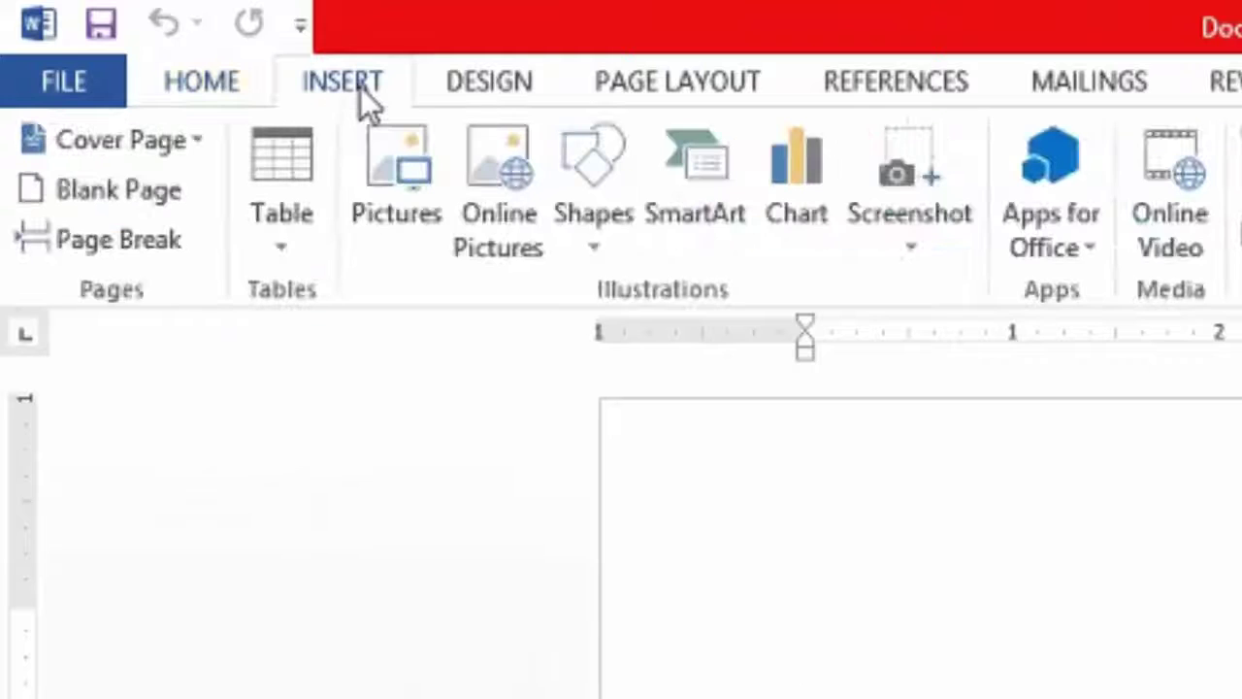
click(383, 207)
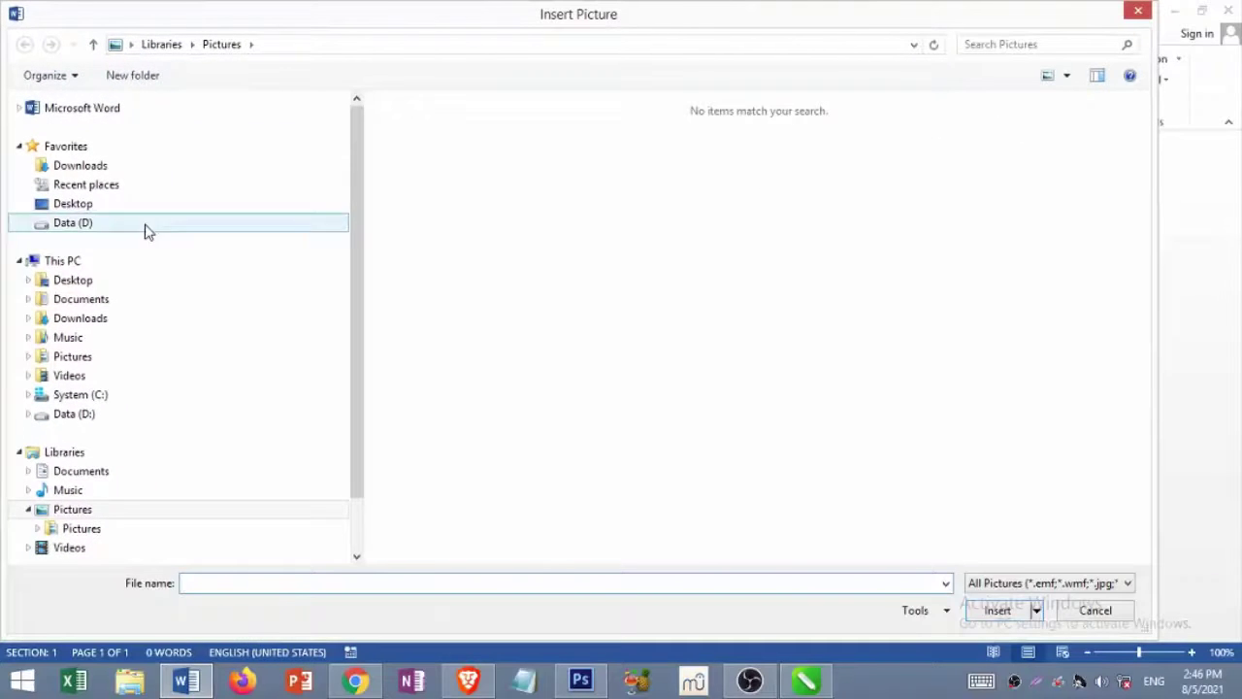
click(100, 283)
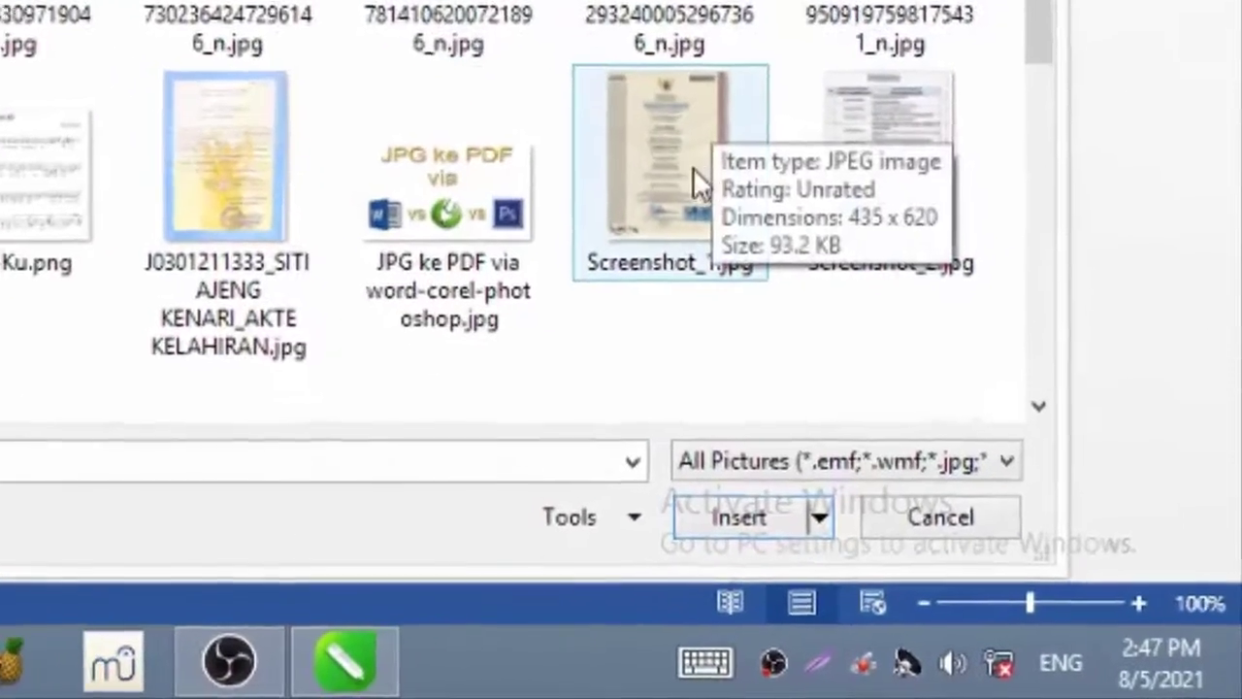
click(709, 248)
click(712, 500)
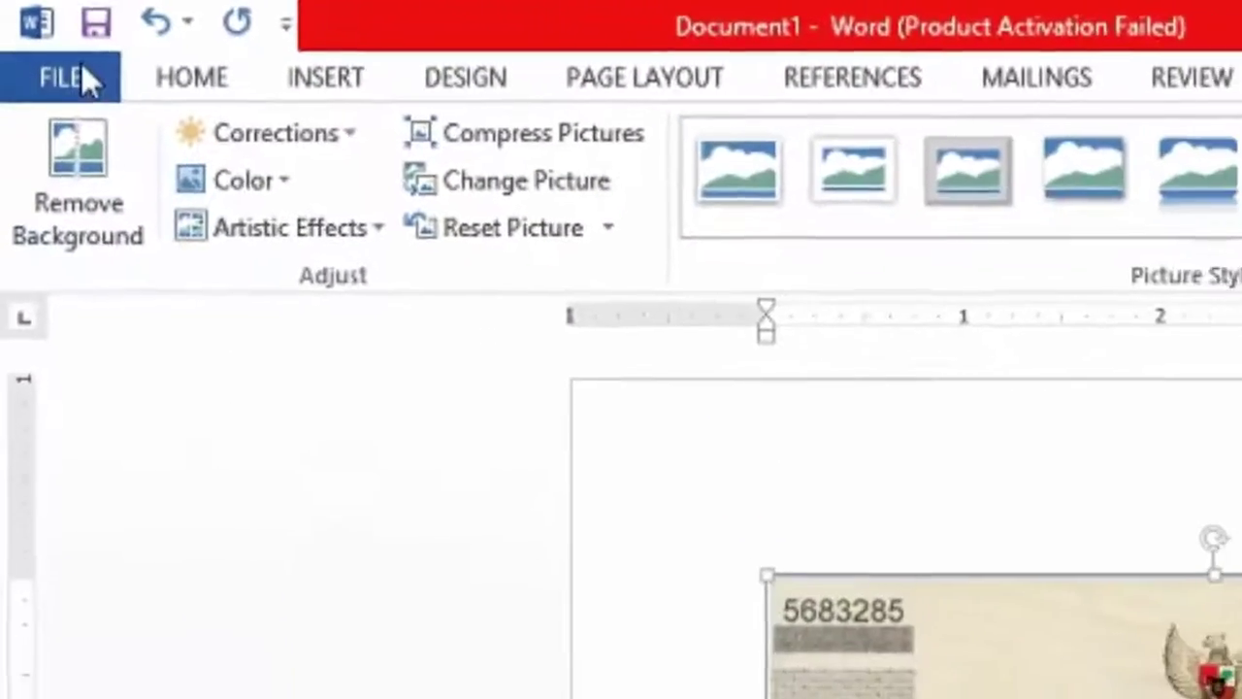
Export the Word document to the Desktop as the PDF file PDF VIA WORD.
click(92, 90)
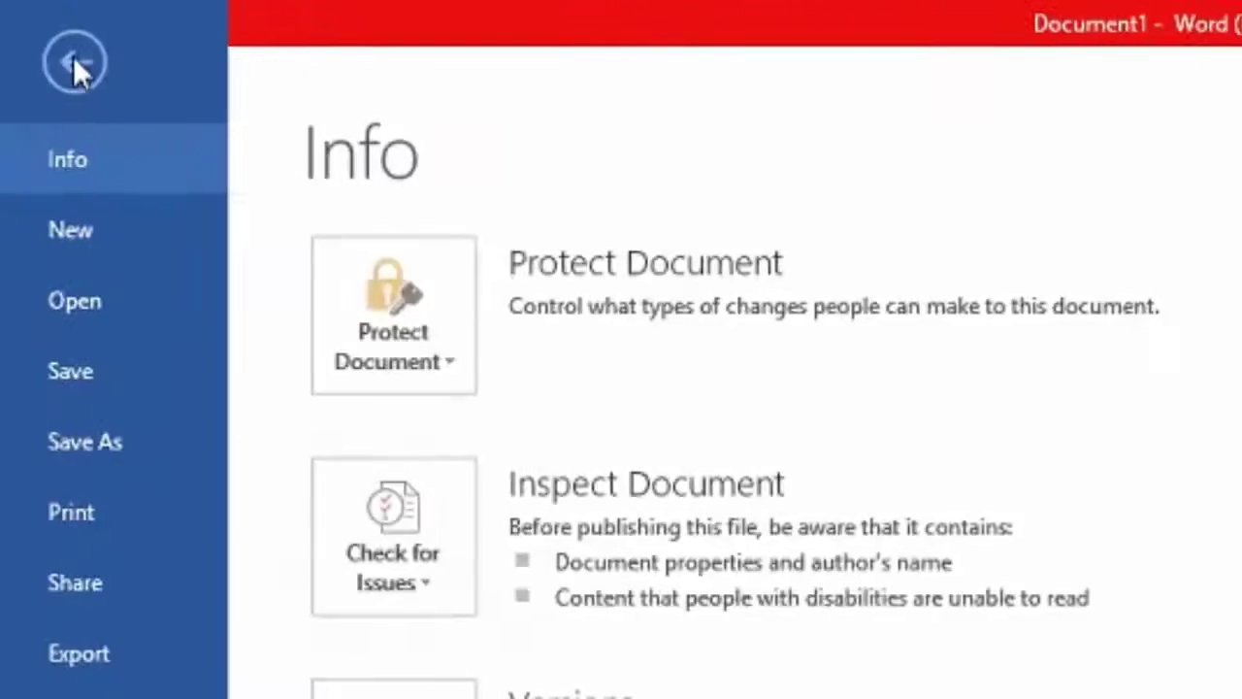
click(69, 649)
click(971, 522)
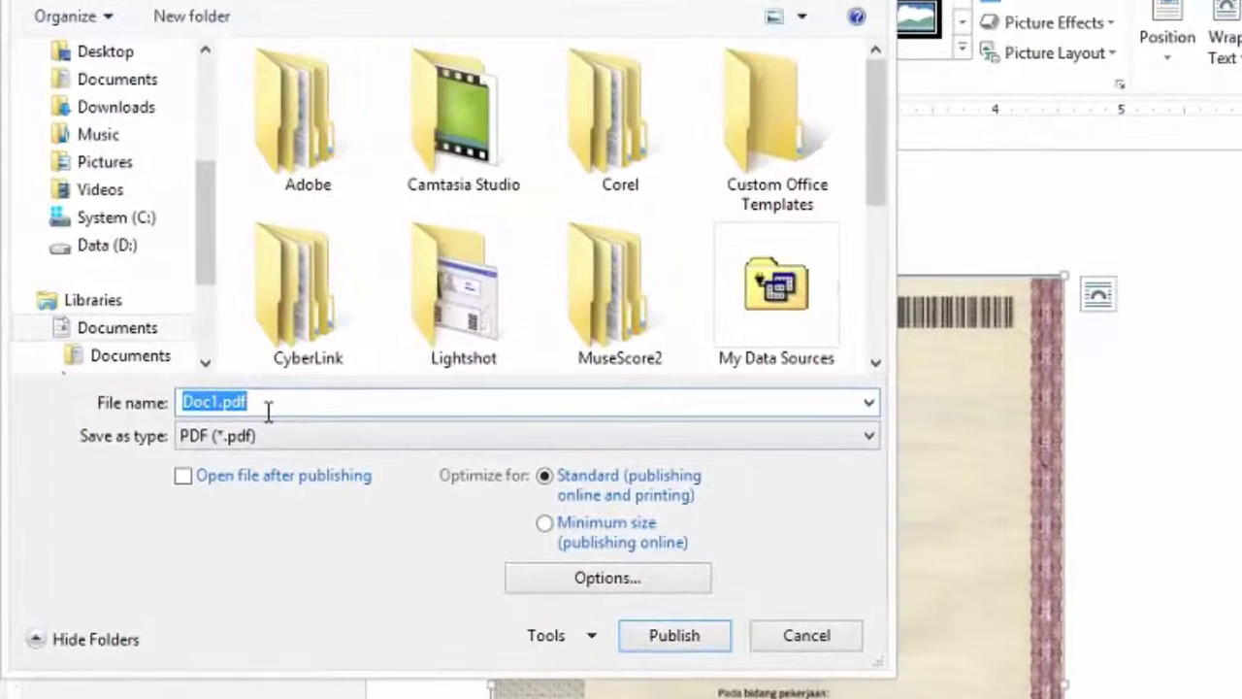
text(PDF VIA WORD)
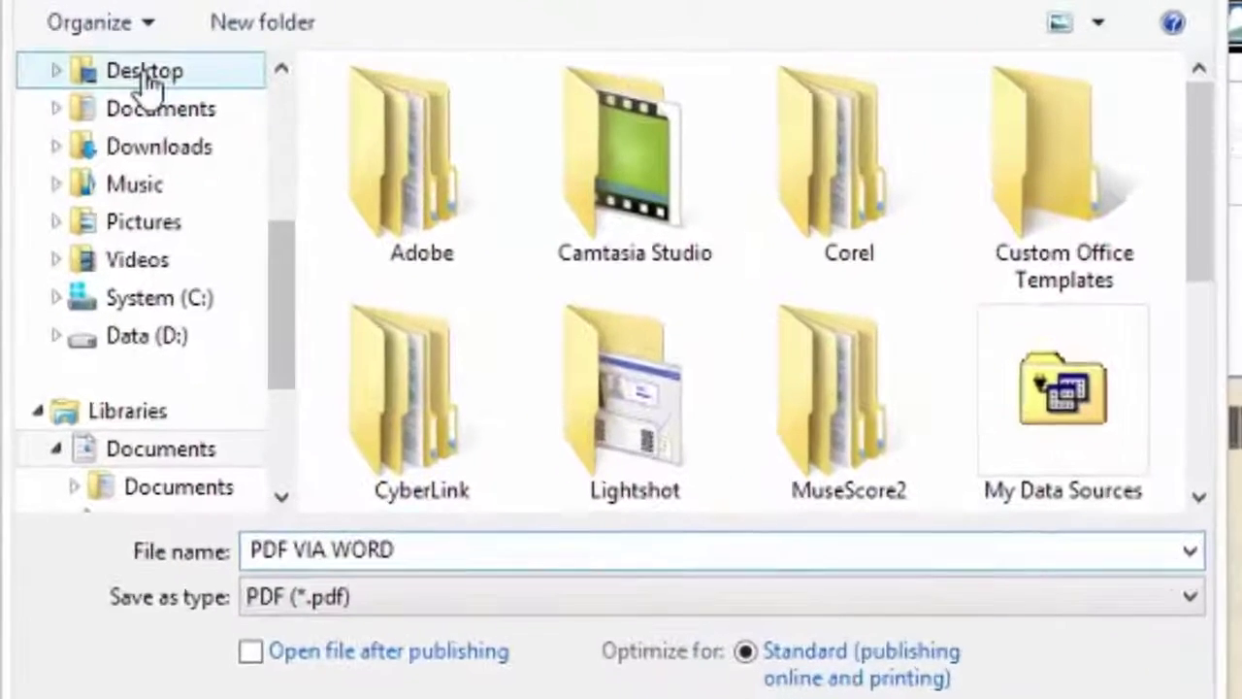
click(136, 55)
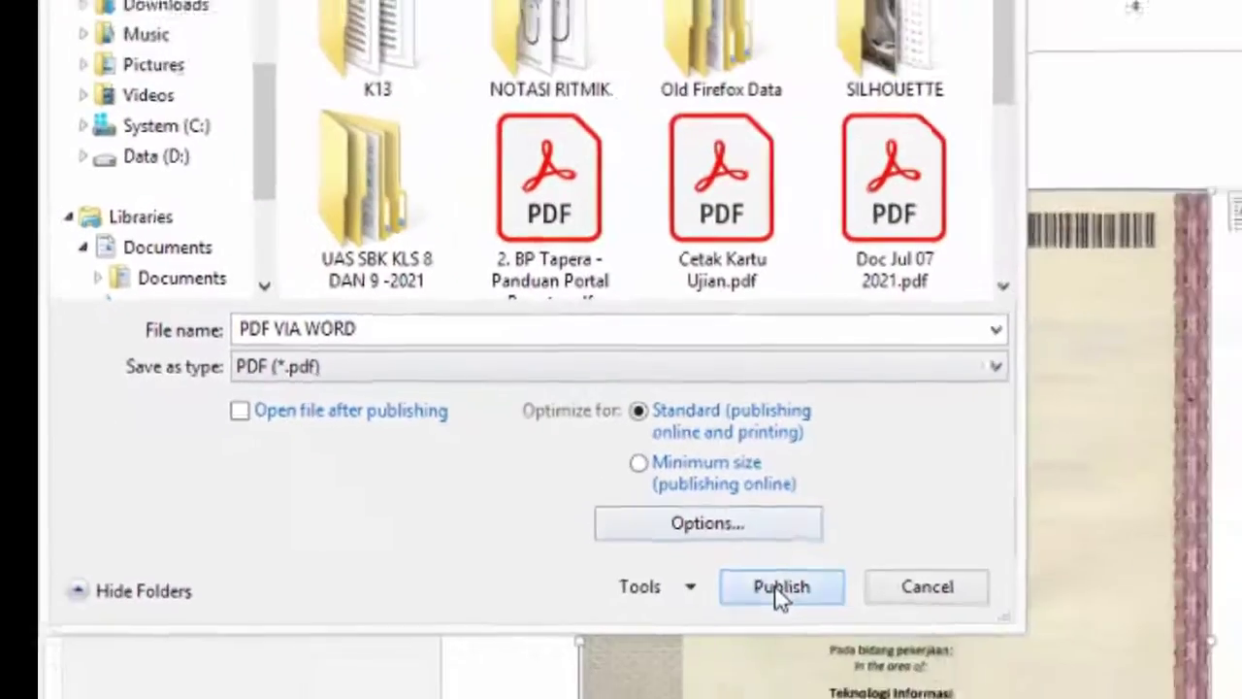
click(781, 588)
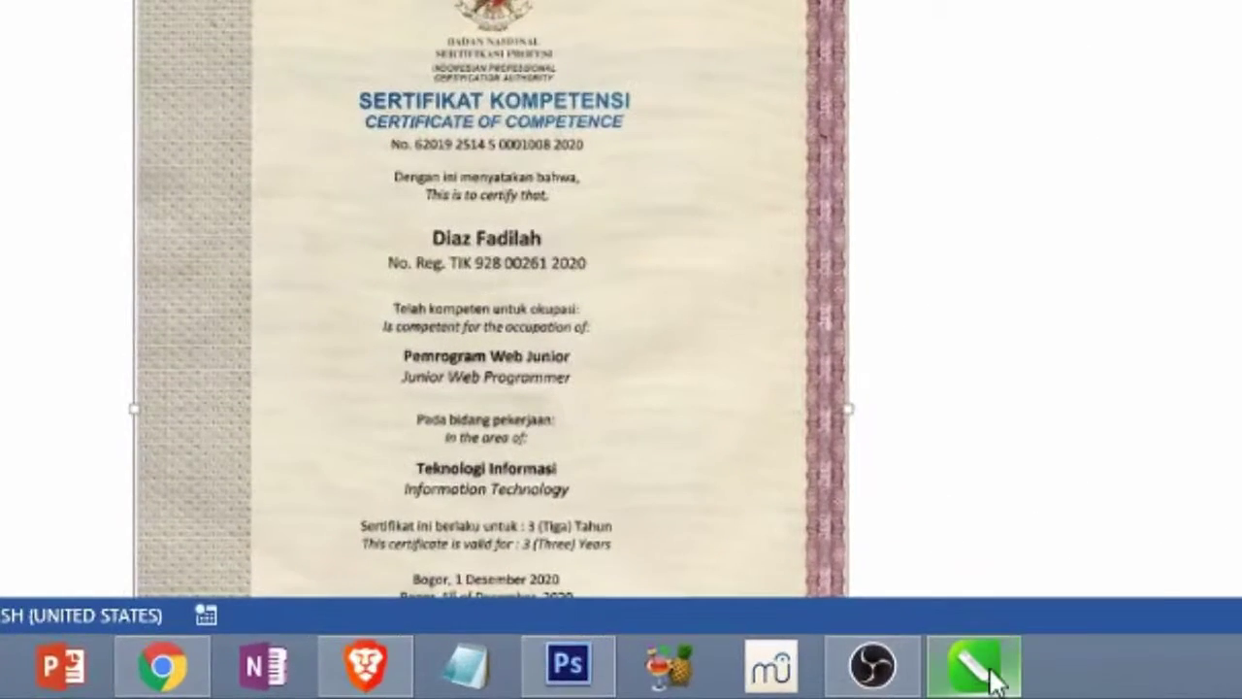
In CorelDRAW's Untitled-1, import Screenshot_1.jpg and drag it out to fill the A4 page.
mouse_move(816, 688)
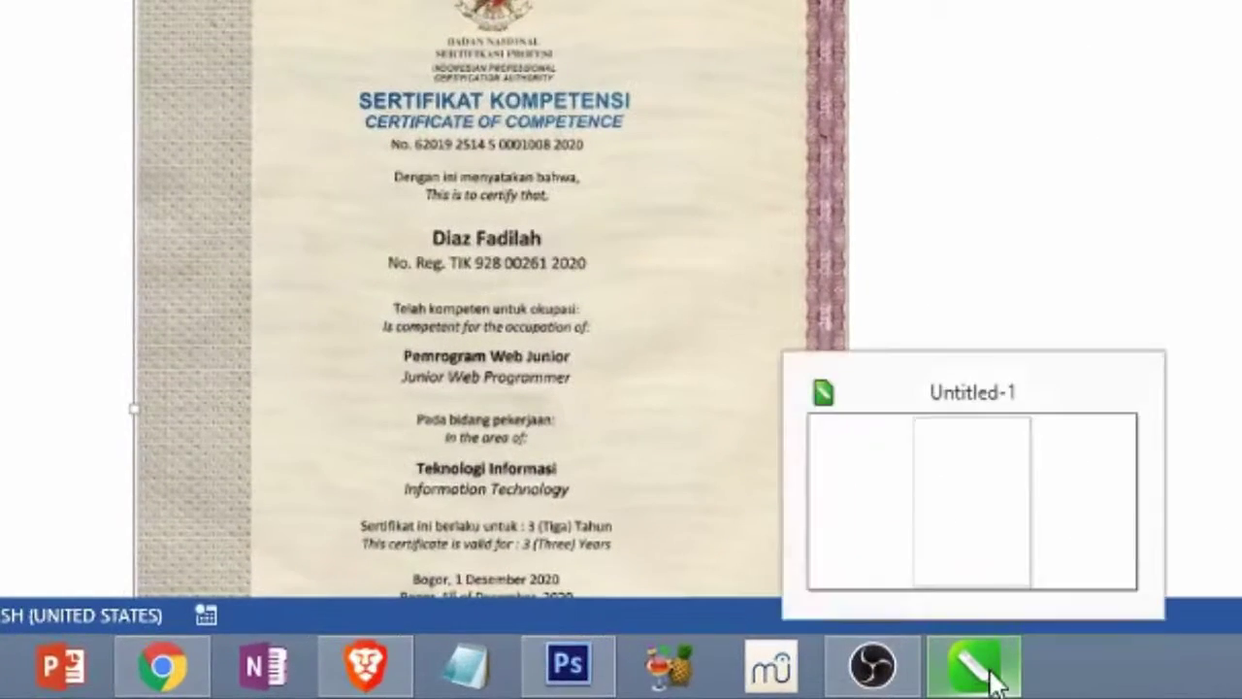
click(995, 682)
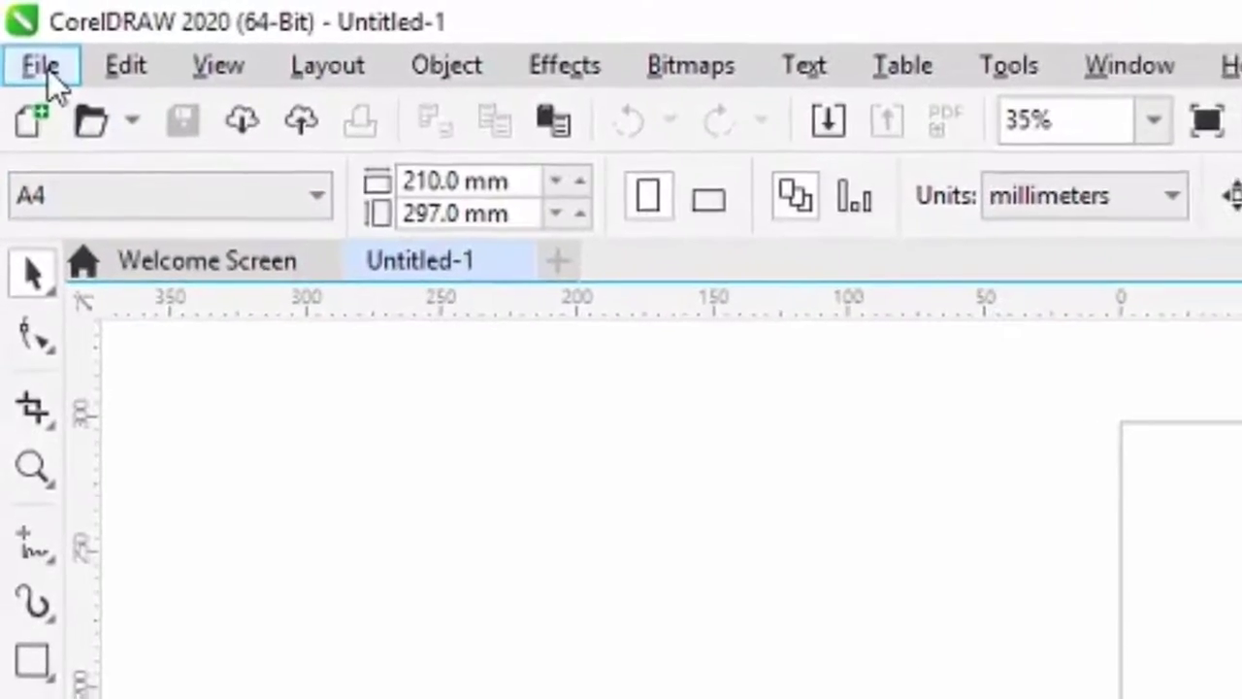
click(44, 66)
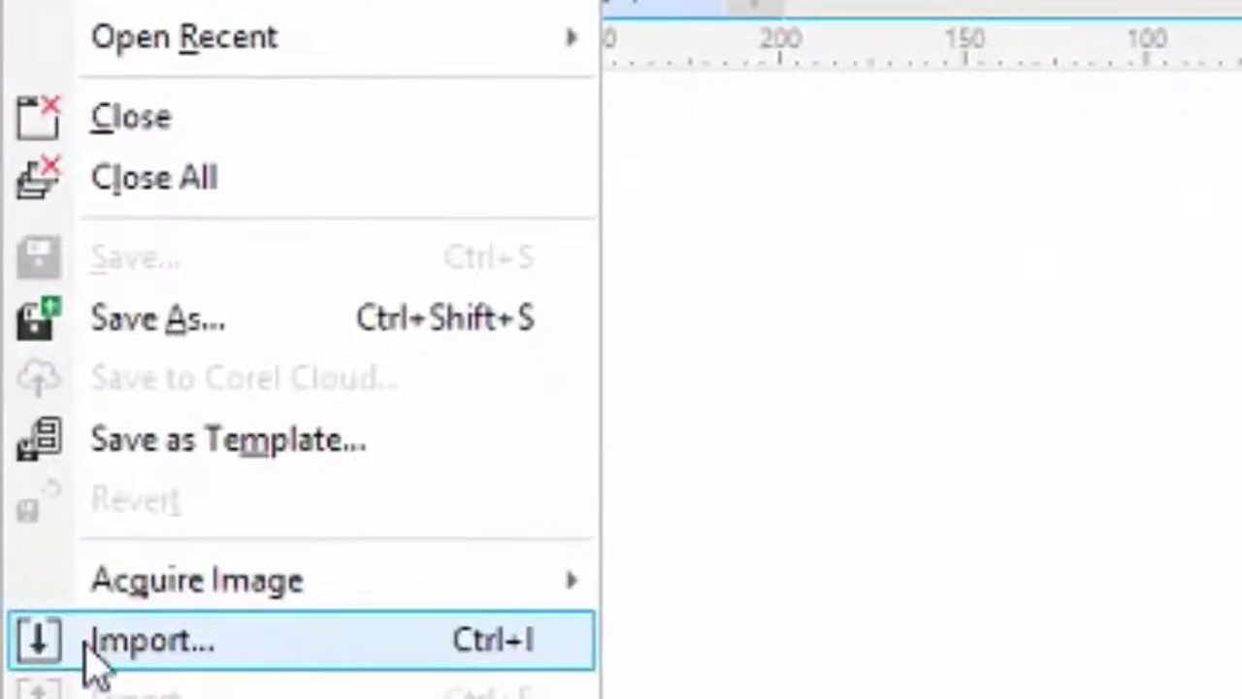
click(87, 652)
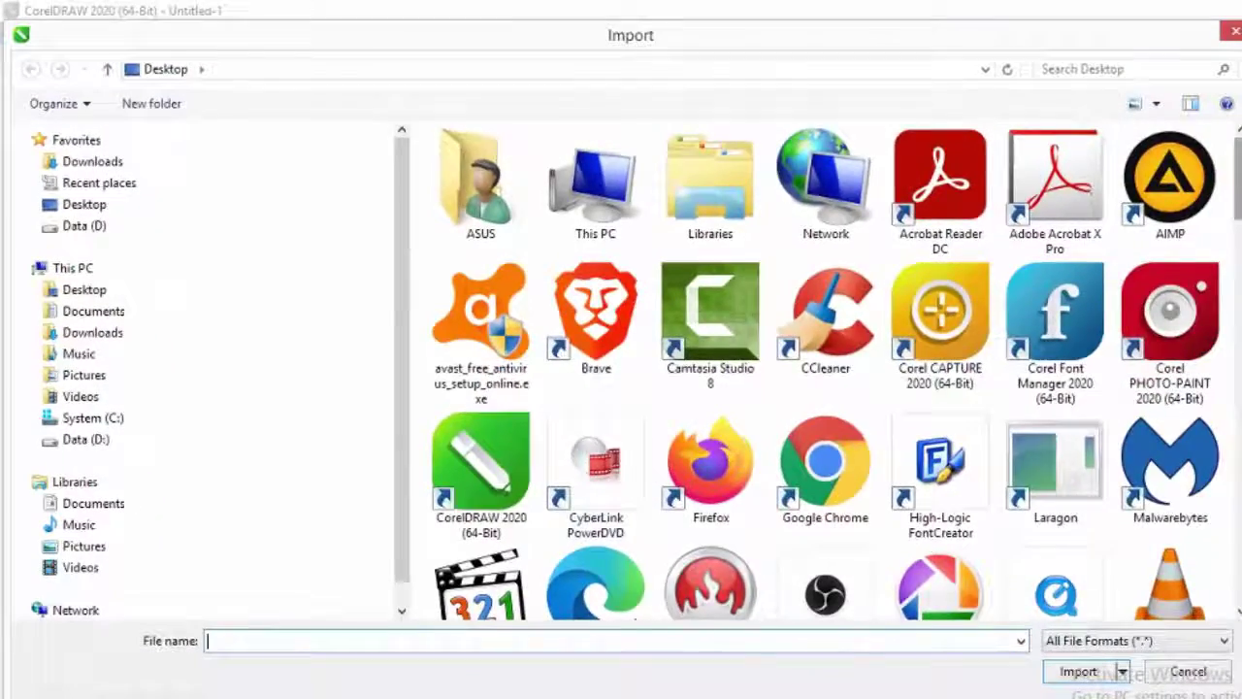
drag(1238, 175, 1235, 529)
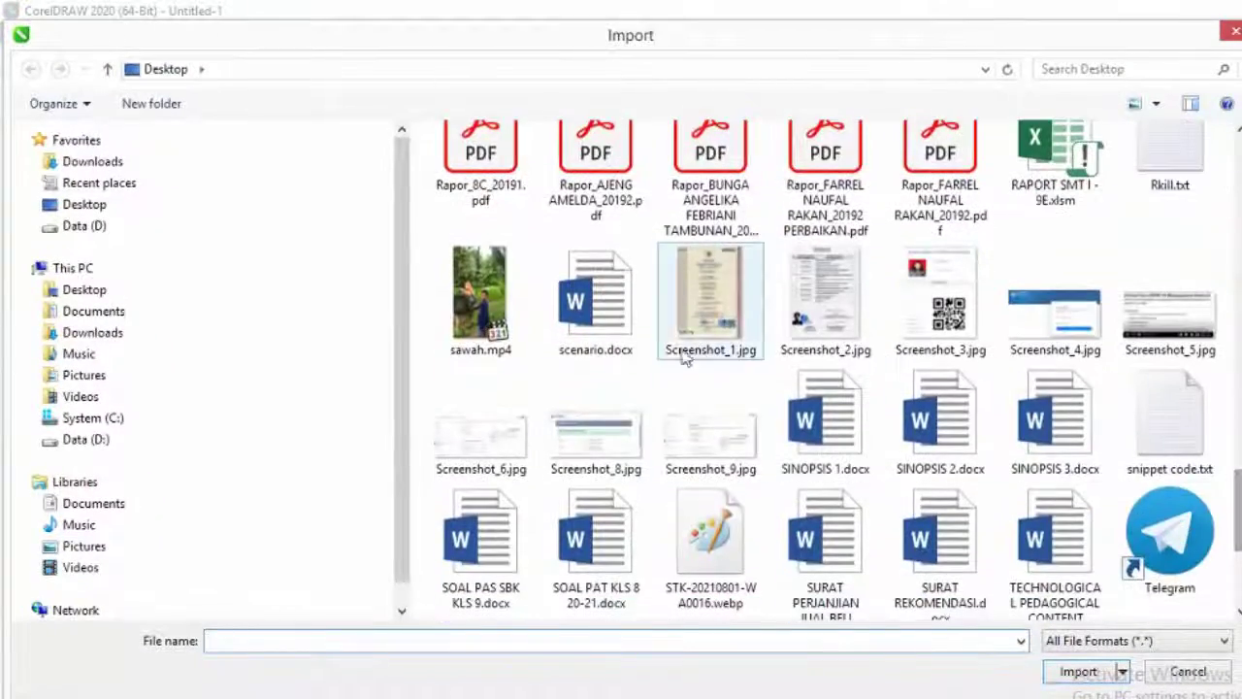
click(712, 275)
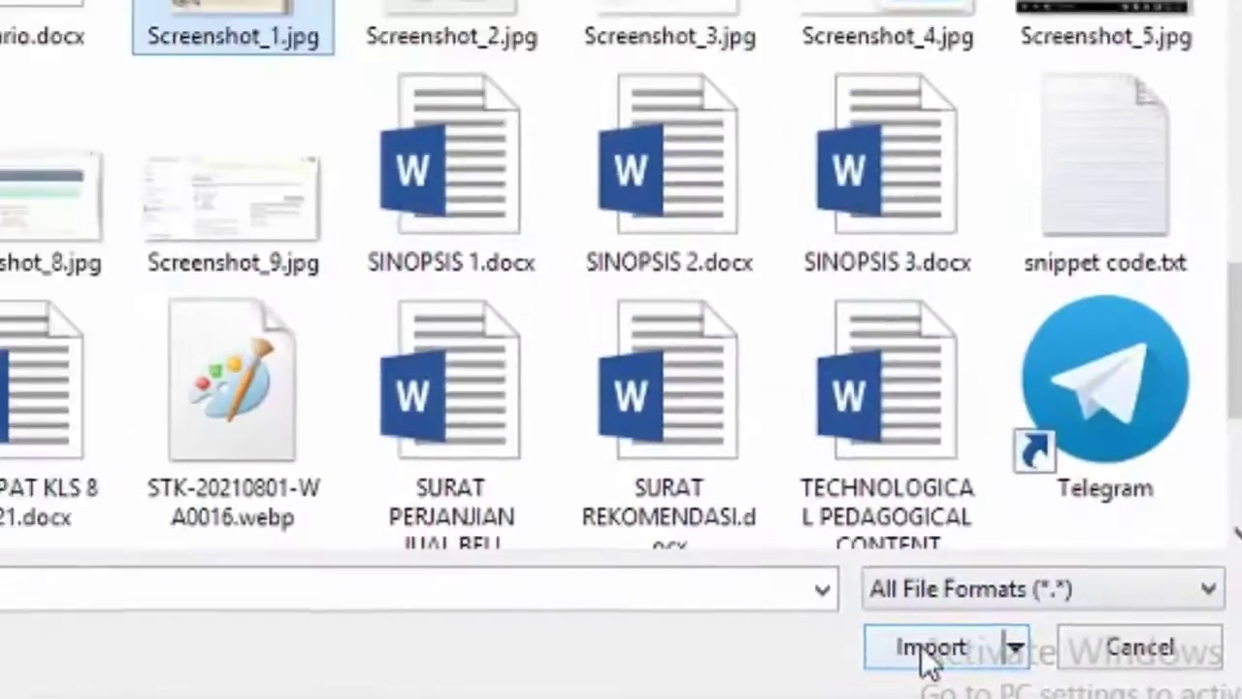
click(901, 645)
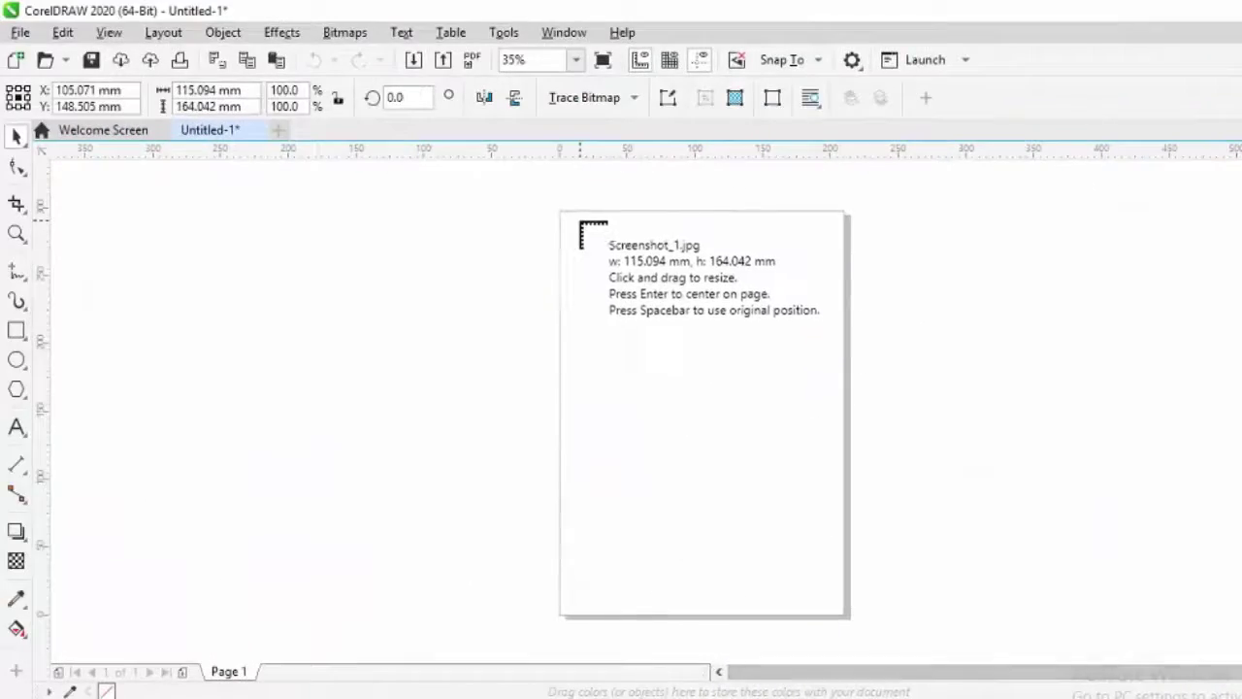
mouse_move(580, 222)
mouse_down()
mouse_move(883, 607)
mouse_move(888, 594)
mouse_up()
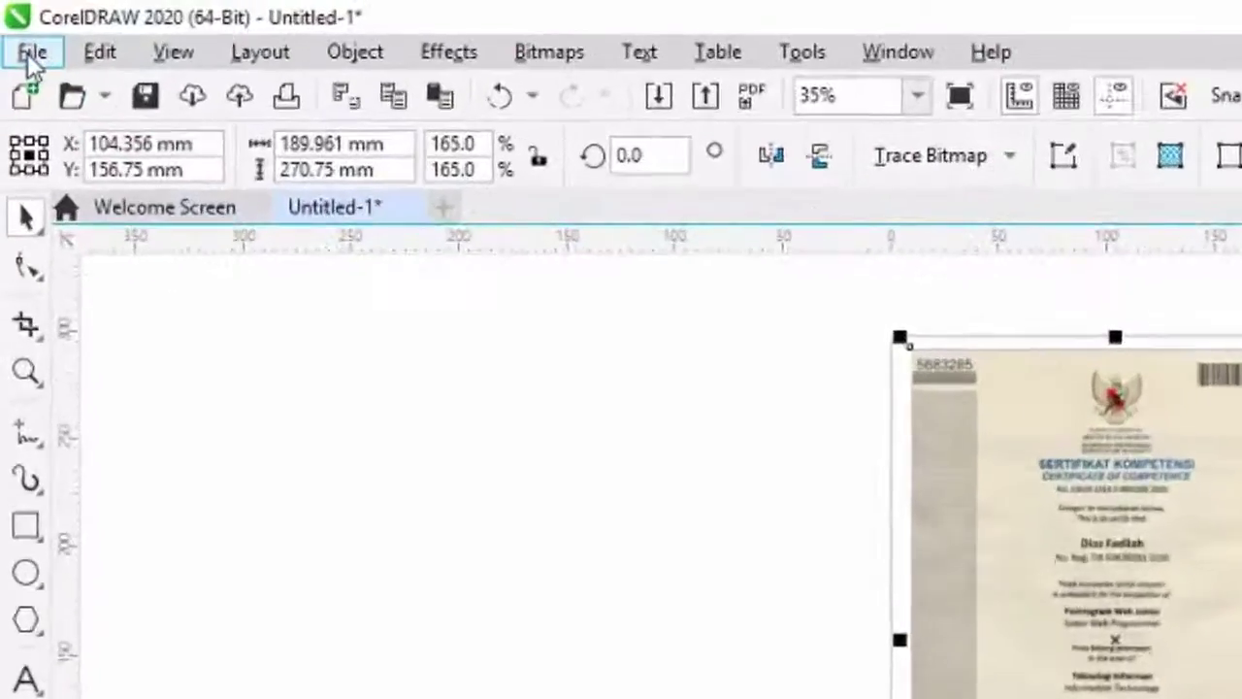
click(19, 33)
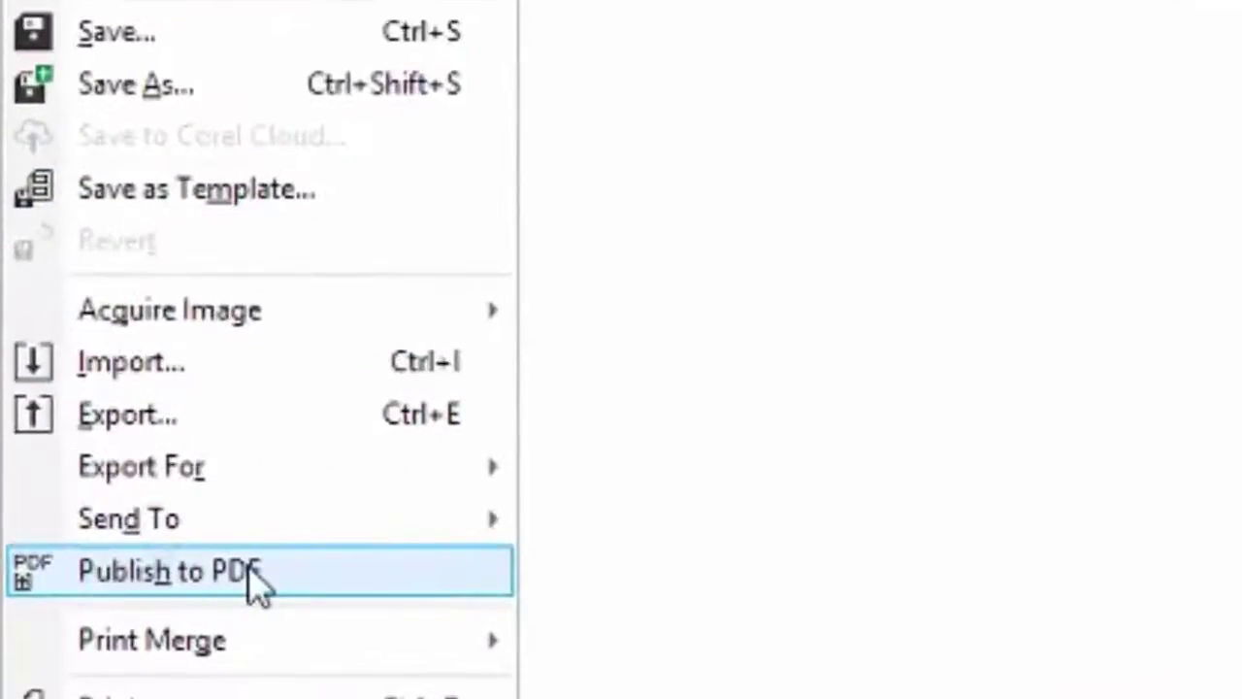
Publish the CorelDRAW drawing as a PDF named PDF VIA COREL on the Desktop.
click(254, 579)
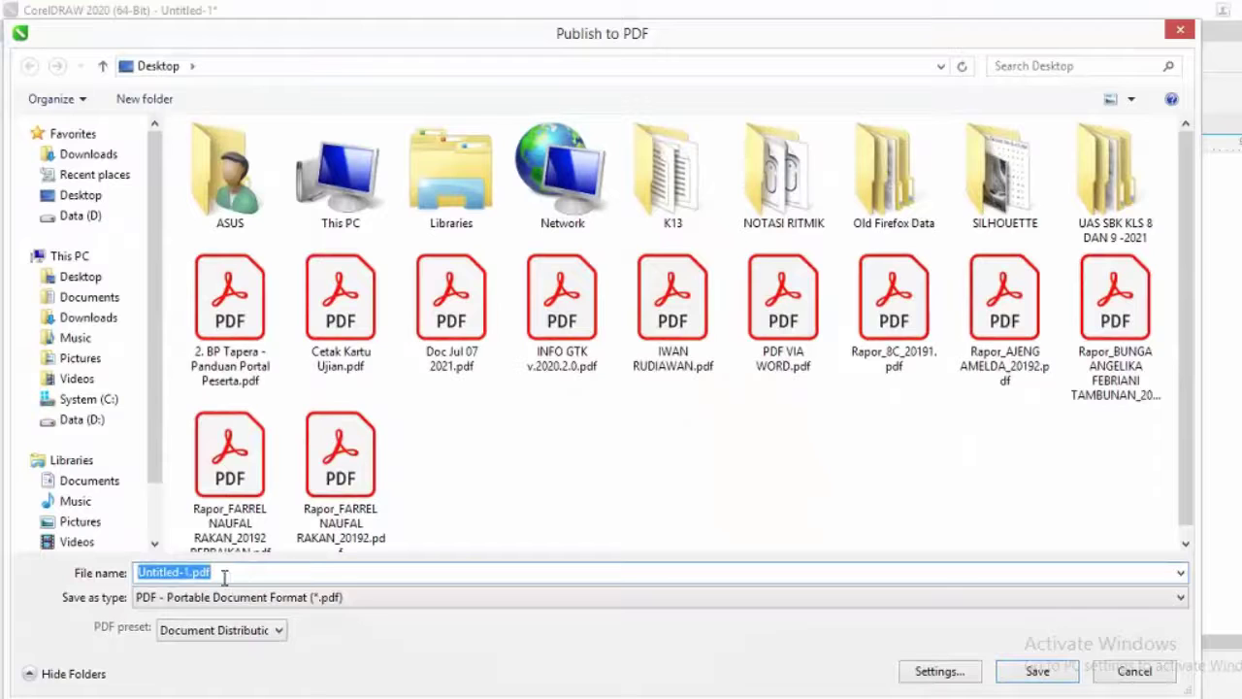
text(PD)
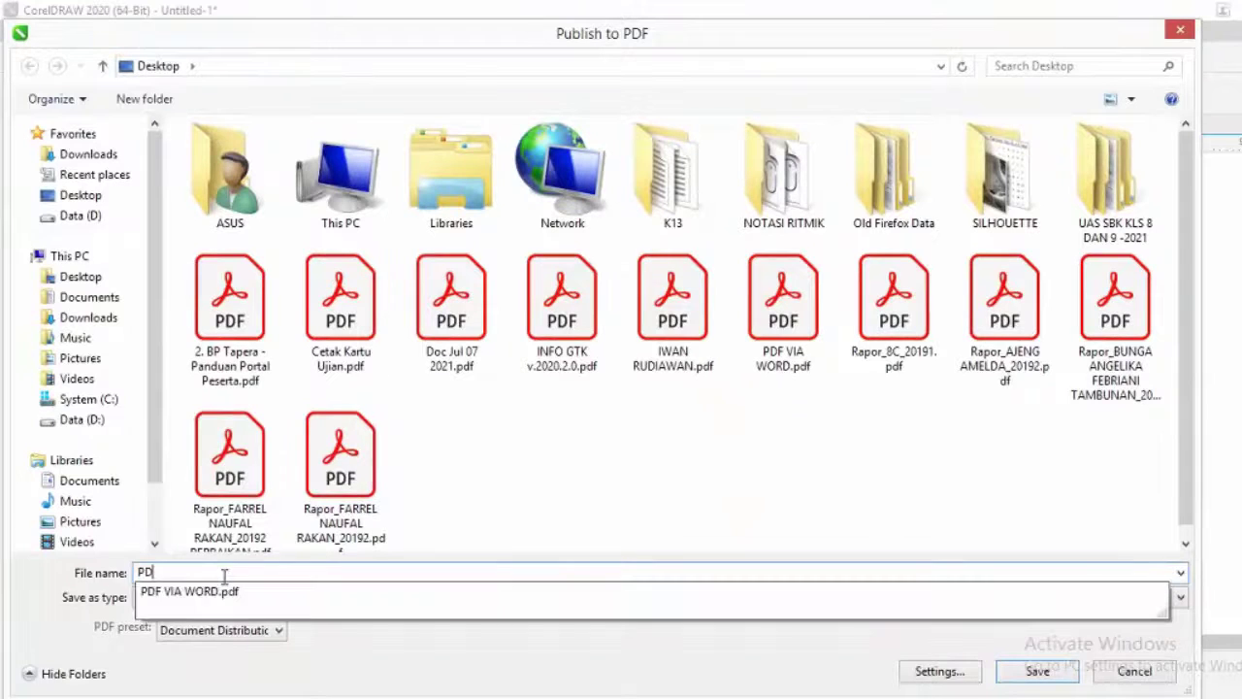
text(F VIA CO)
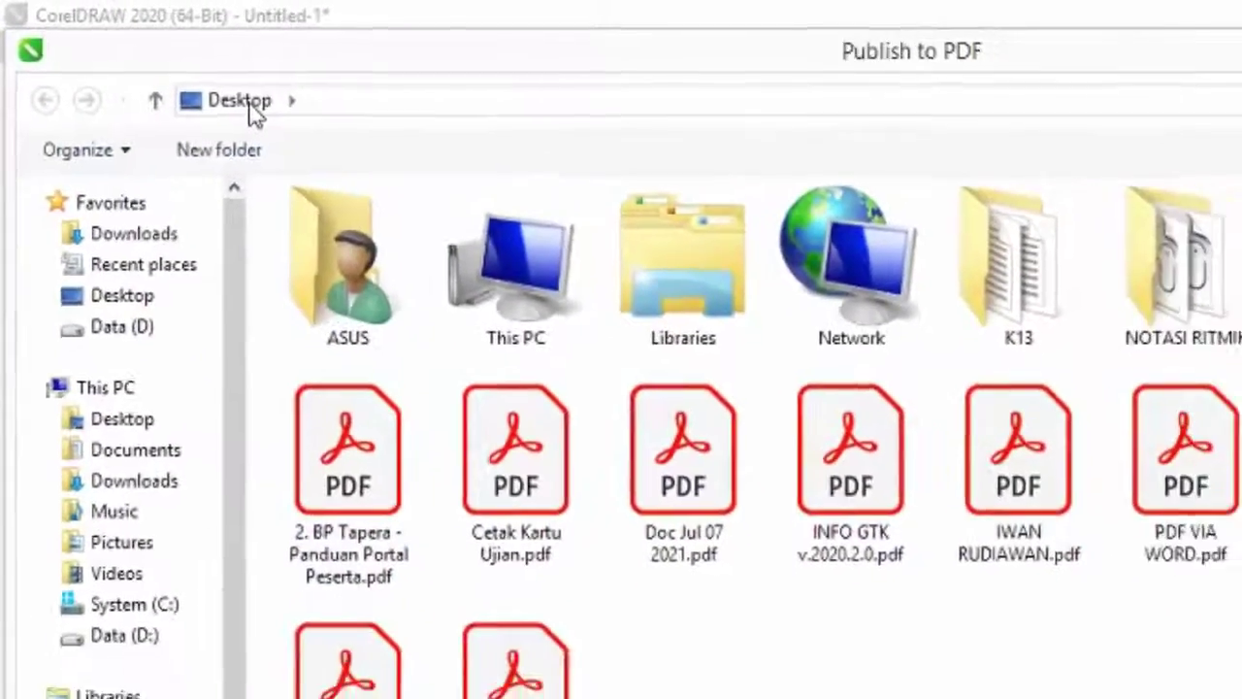
click(859, 668)
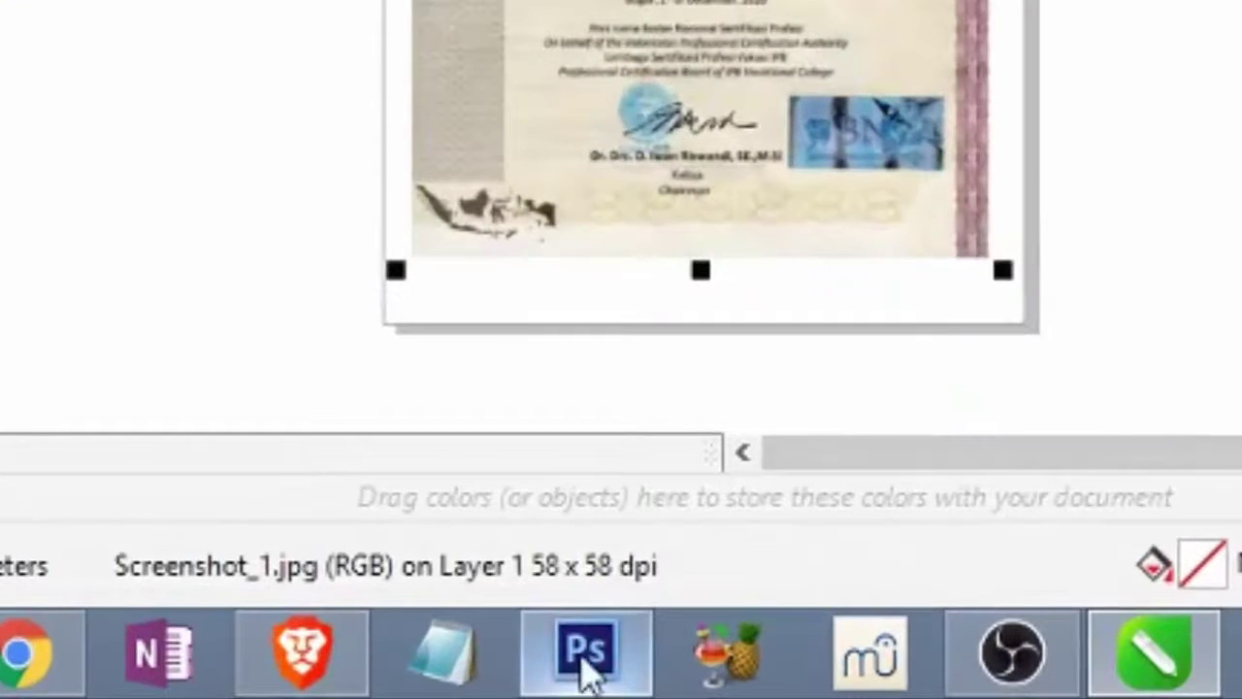
Switch to Photoshop and open Screenshot_1.jpg from the Desktop.
click(587, 669)
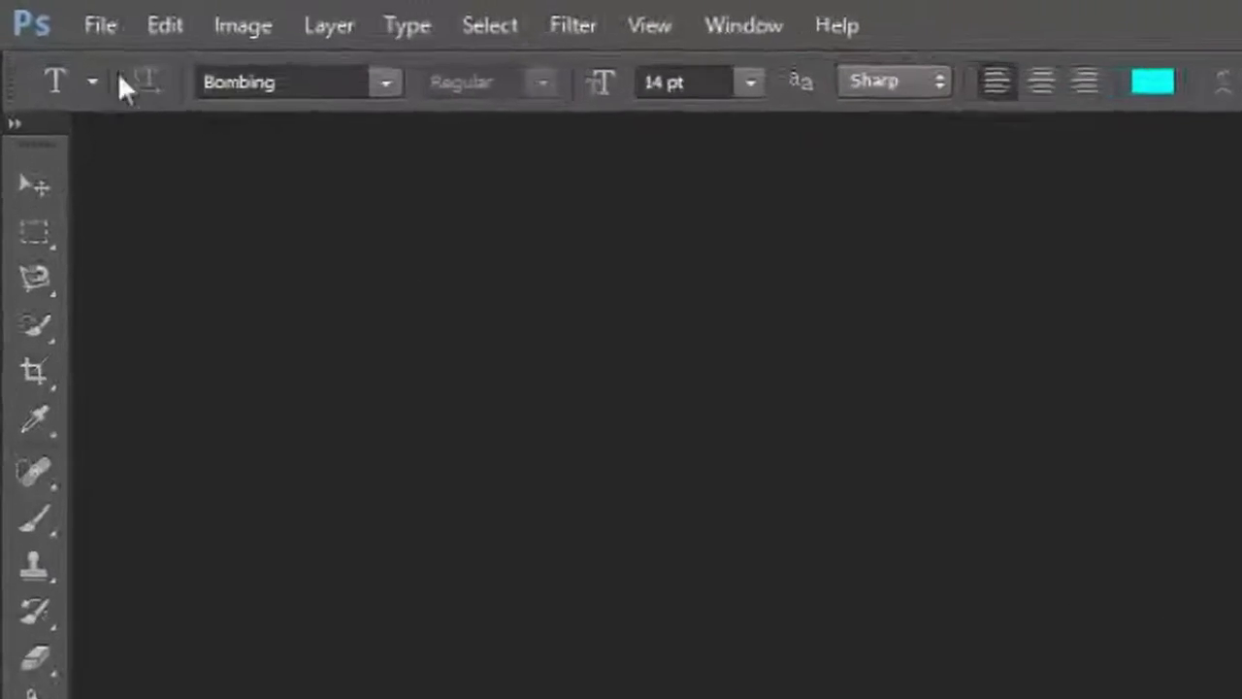
click(51, 13)
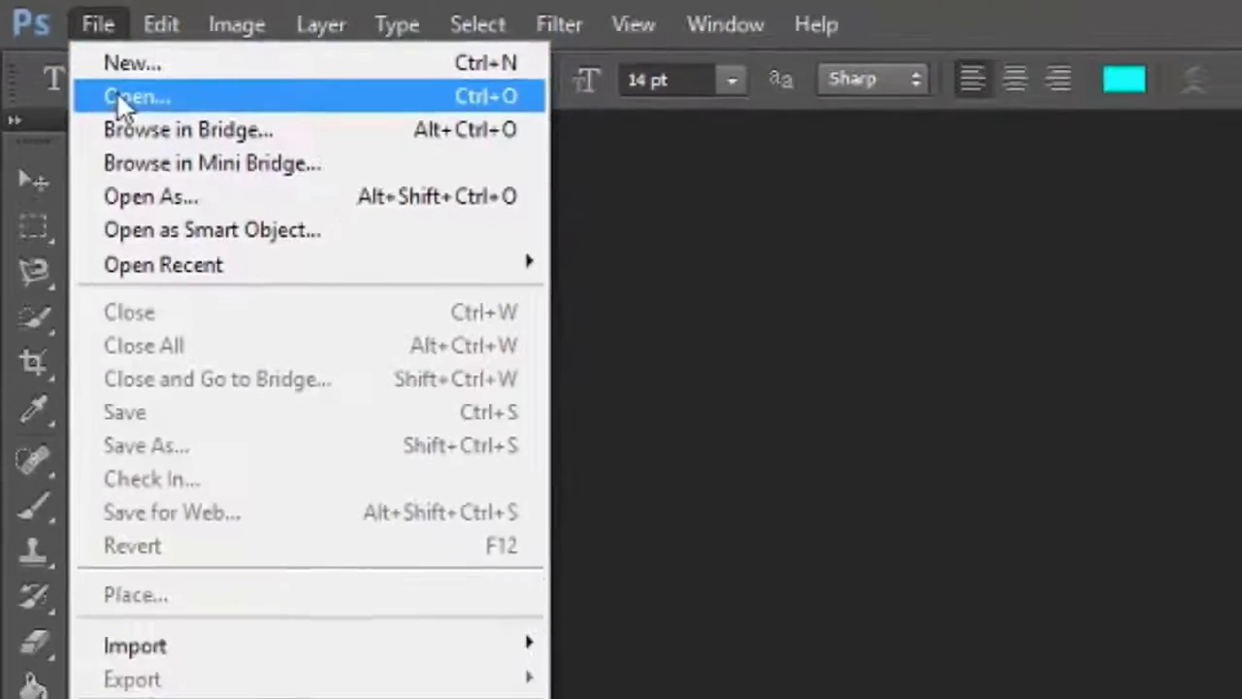
click(146, 123)
drag(886, 145, 873, 474)
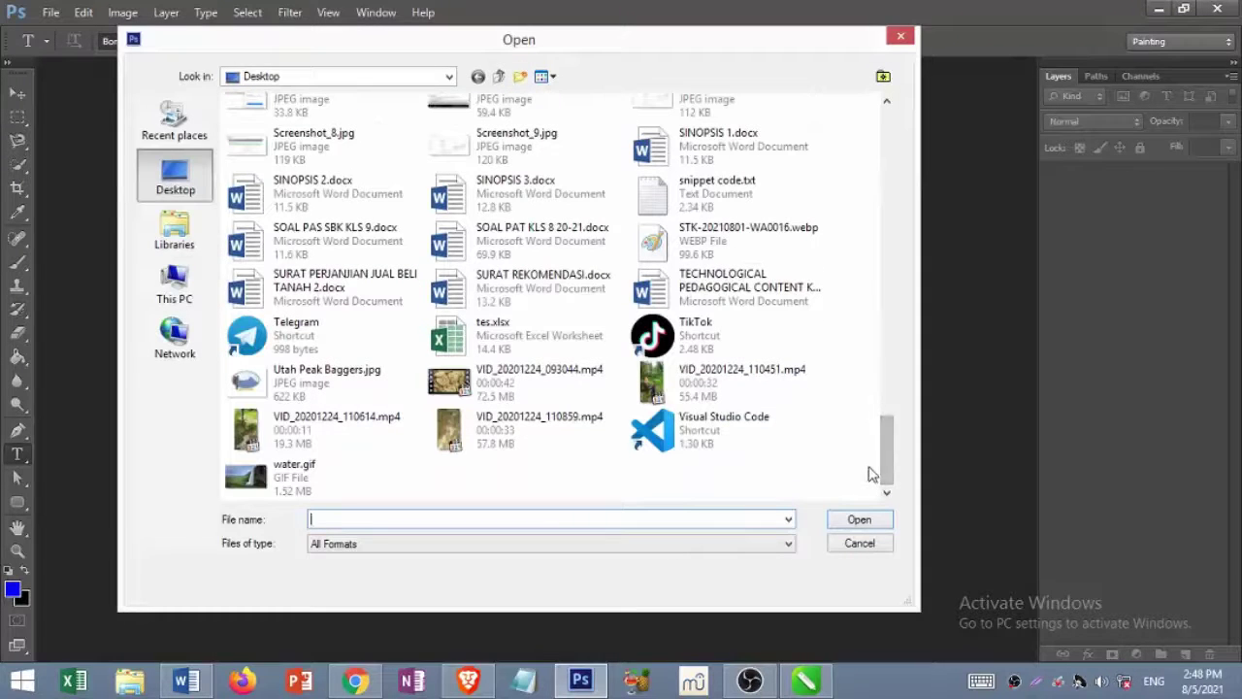
drag(878, 448, 895, 410)
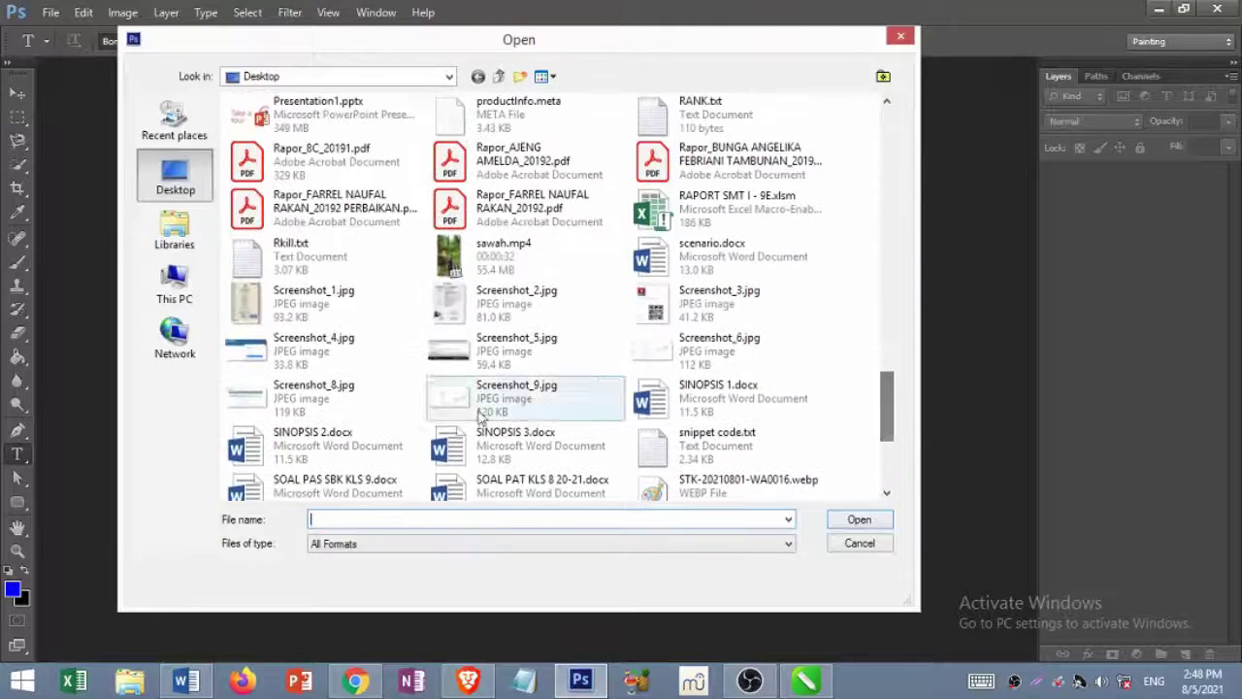
click(310, 305)
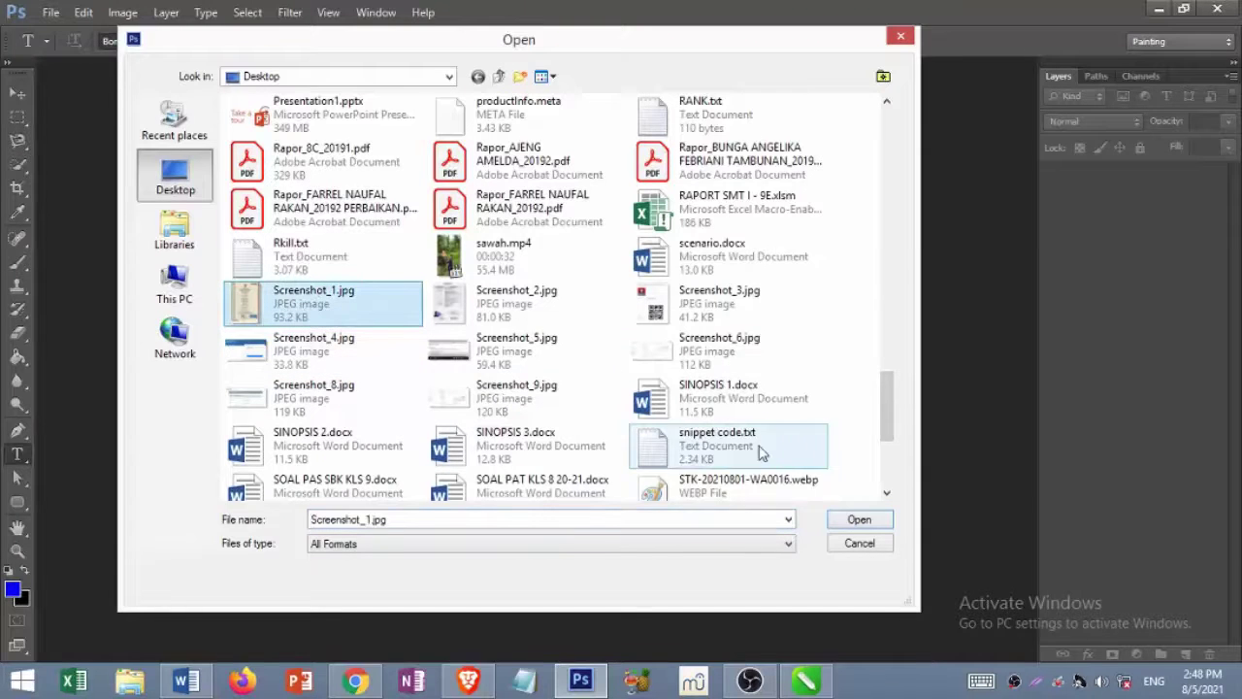
click(860, 520)
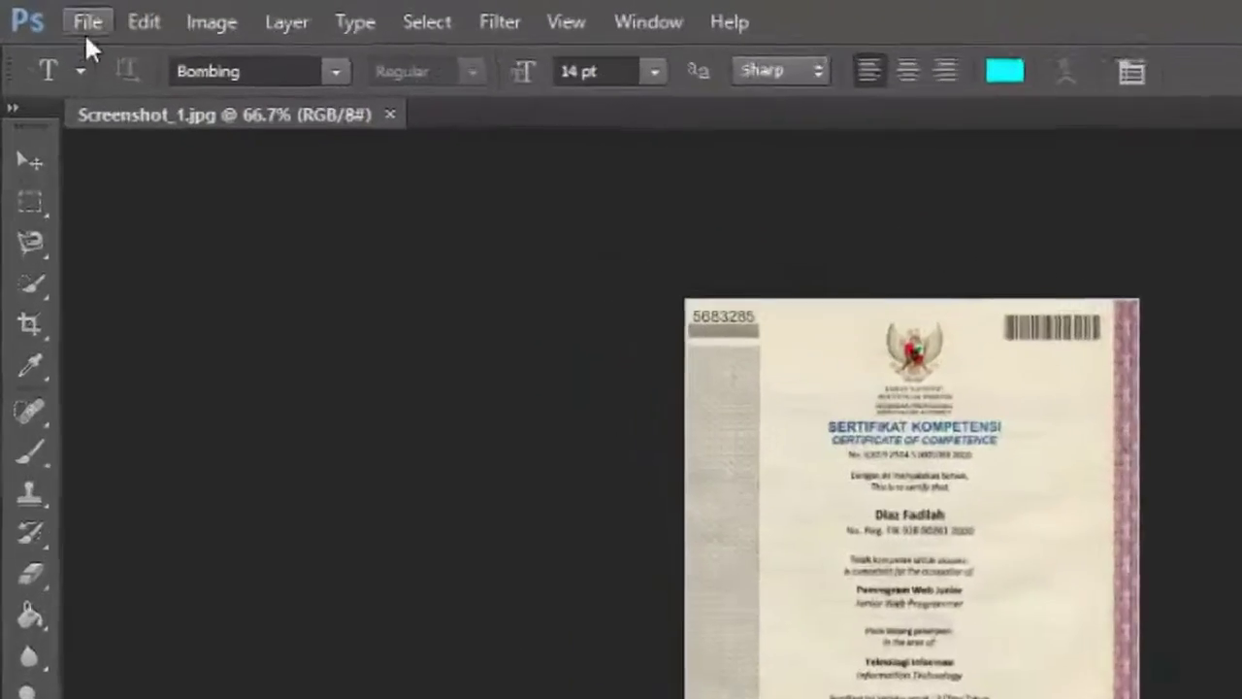
Save the image as PDF VIA PHOTOSHOP in Photoshop PDF format on the Desktop.
click(51, 13)
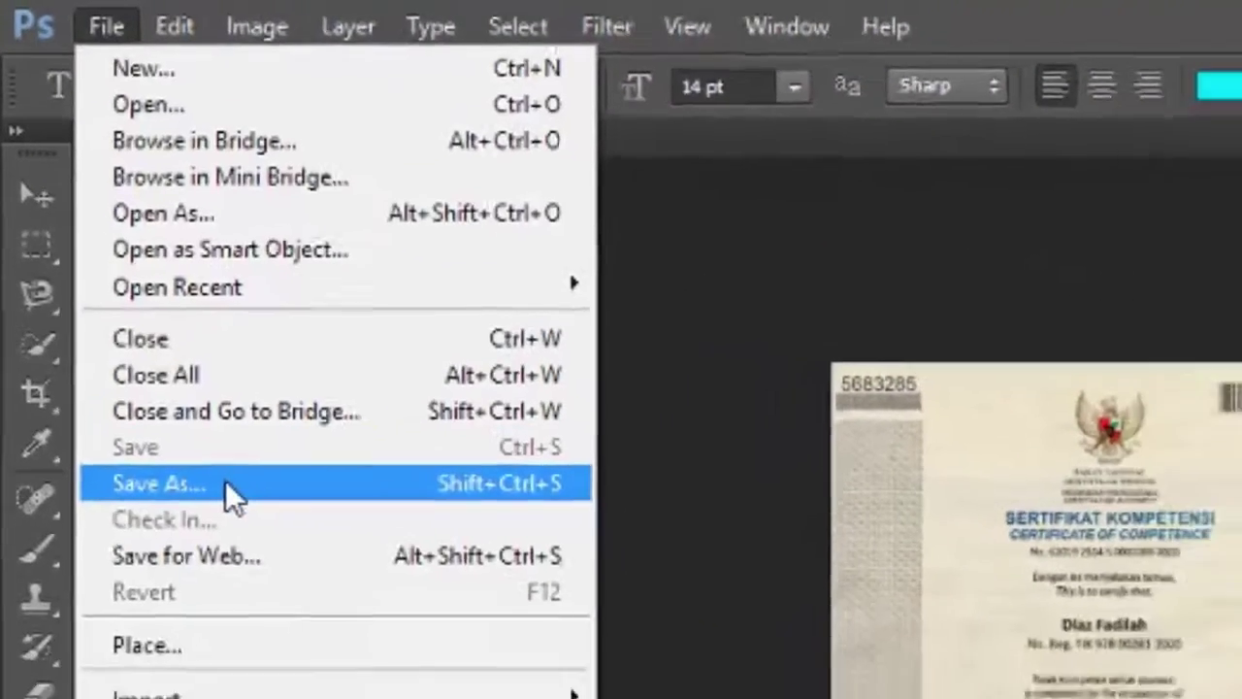
click(247, 539)
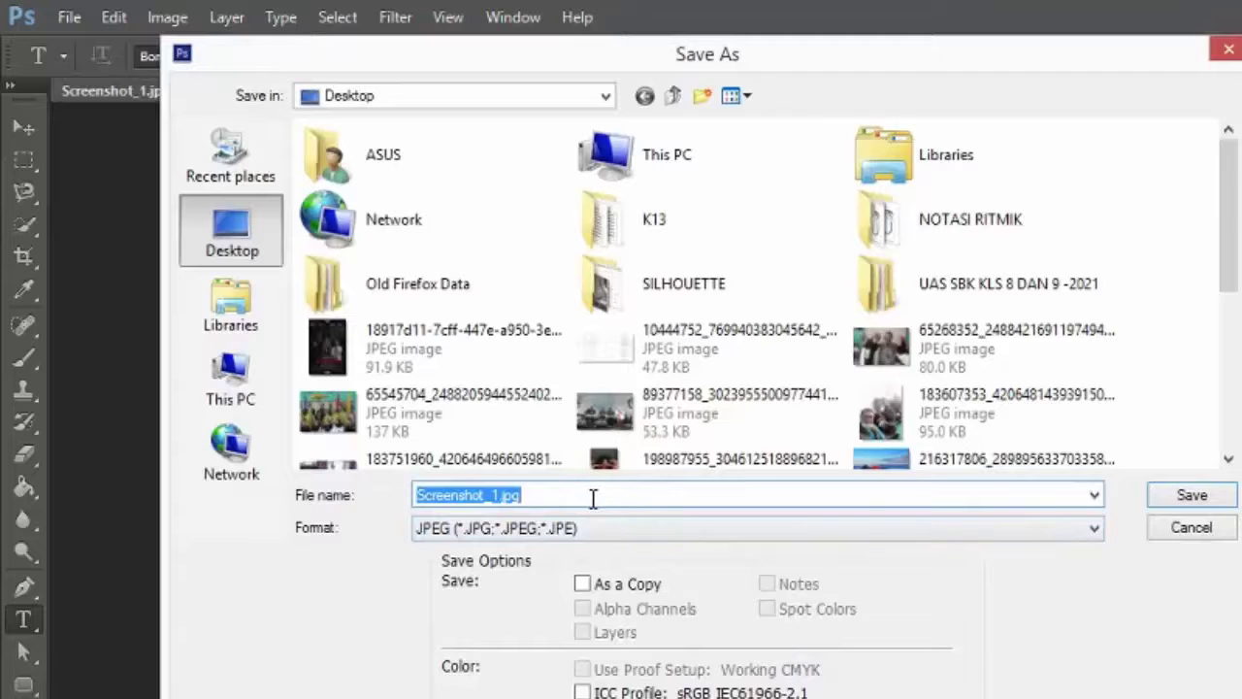
text(PDF )
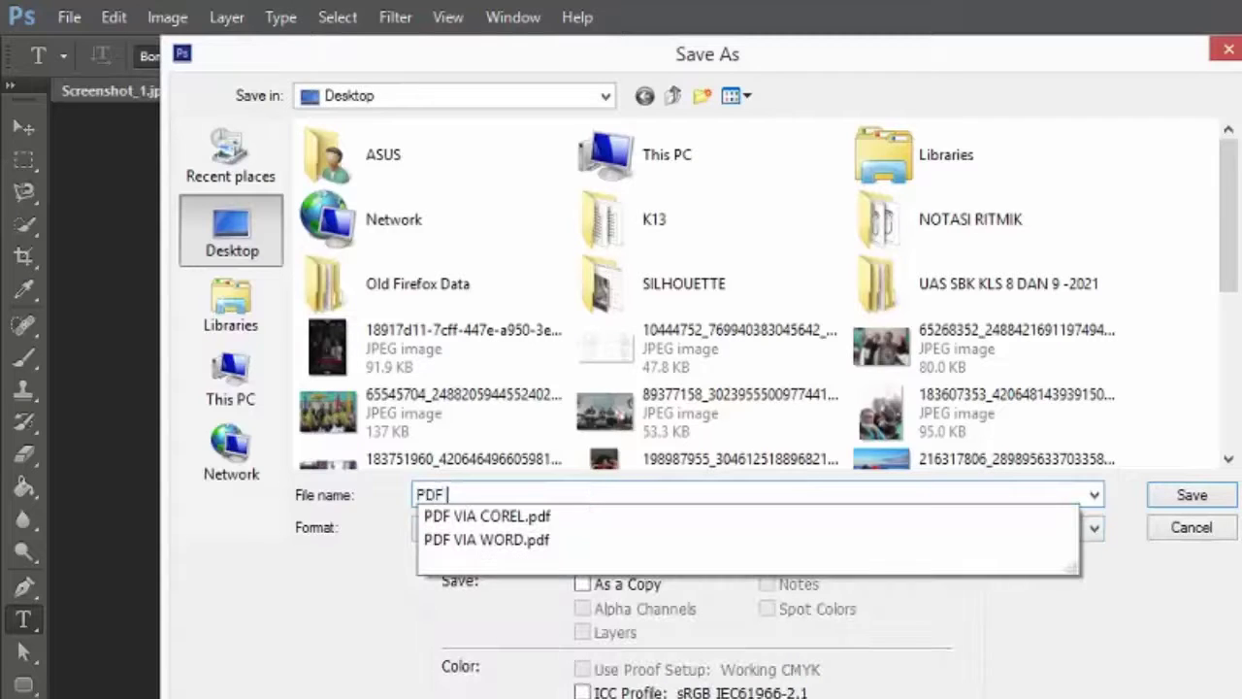
text(VIA PHOTOSHOP)
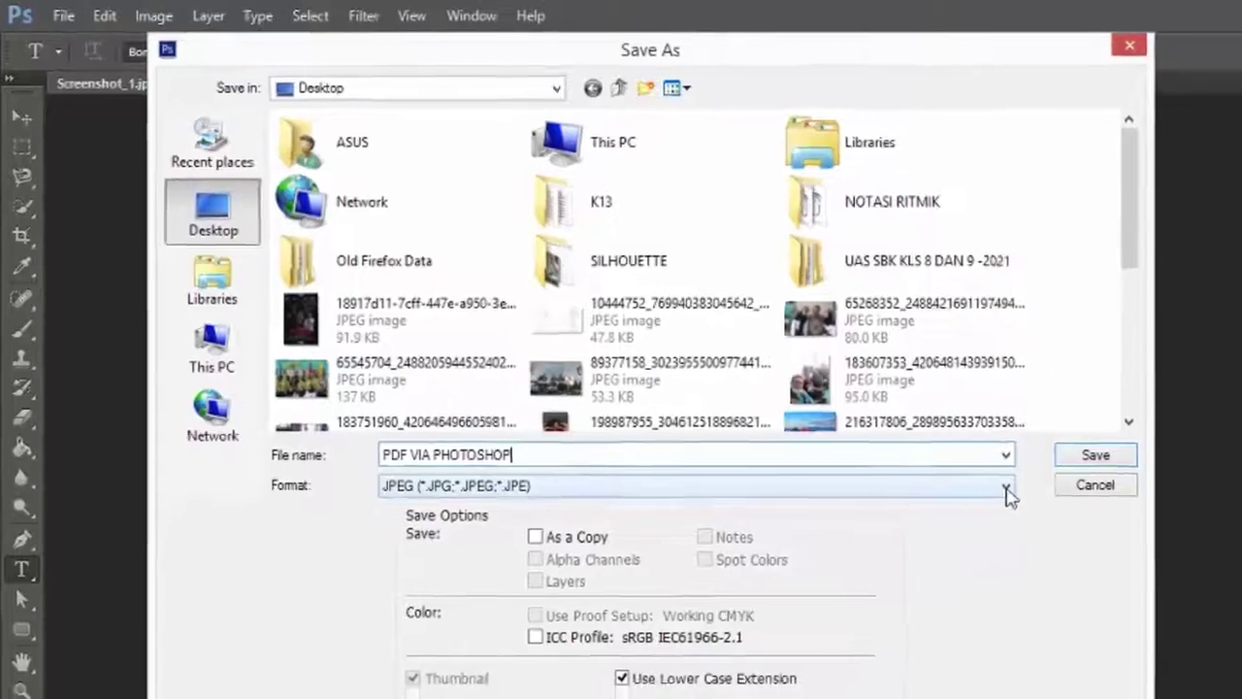
click(1095, 528)
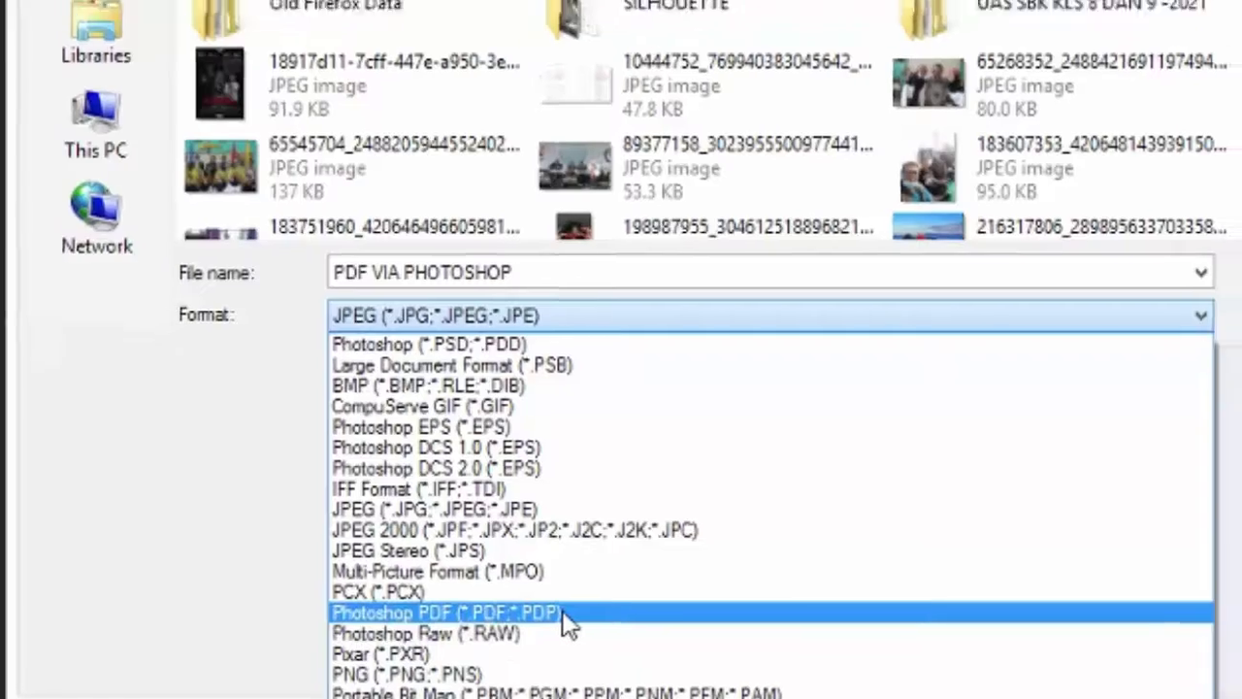
click(563, 606)
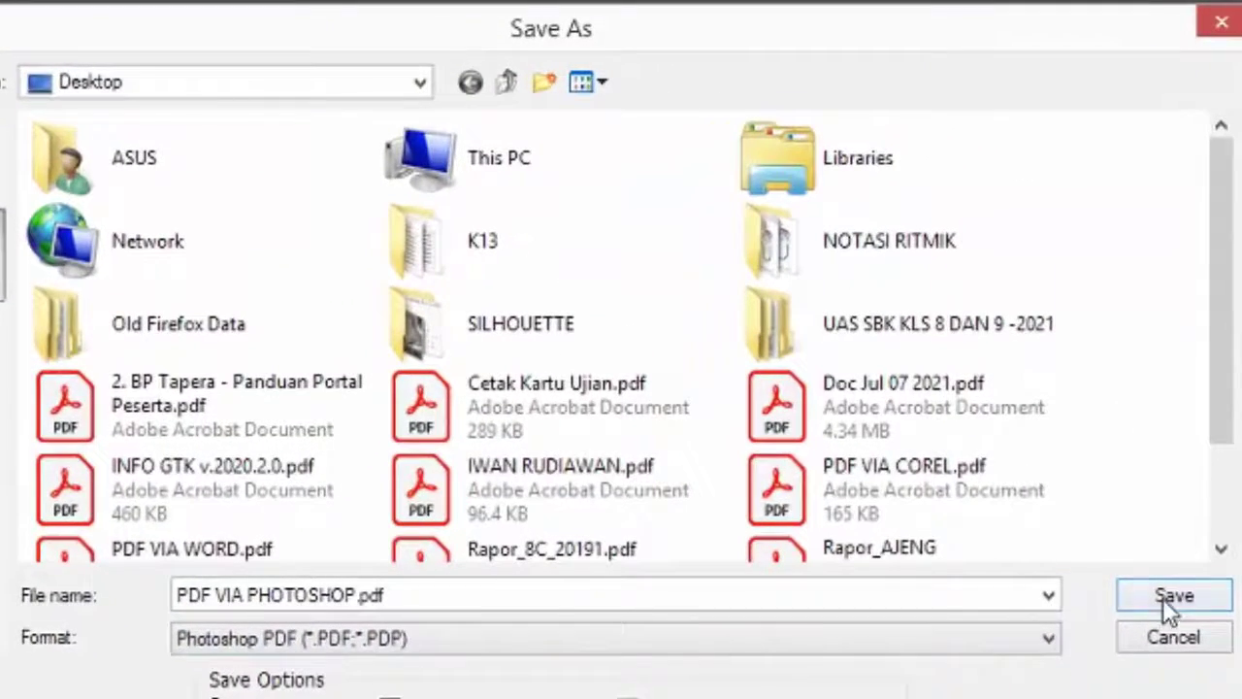
click(1163, 598)
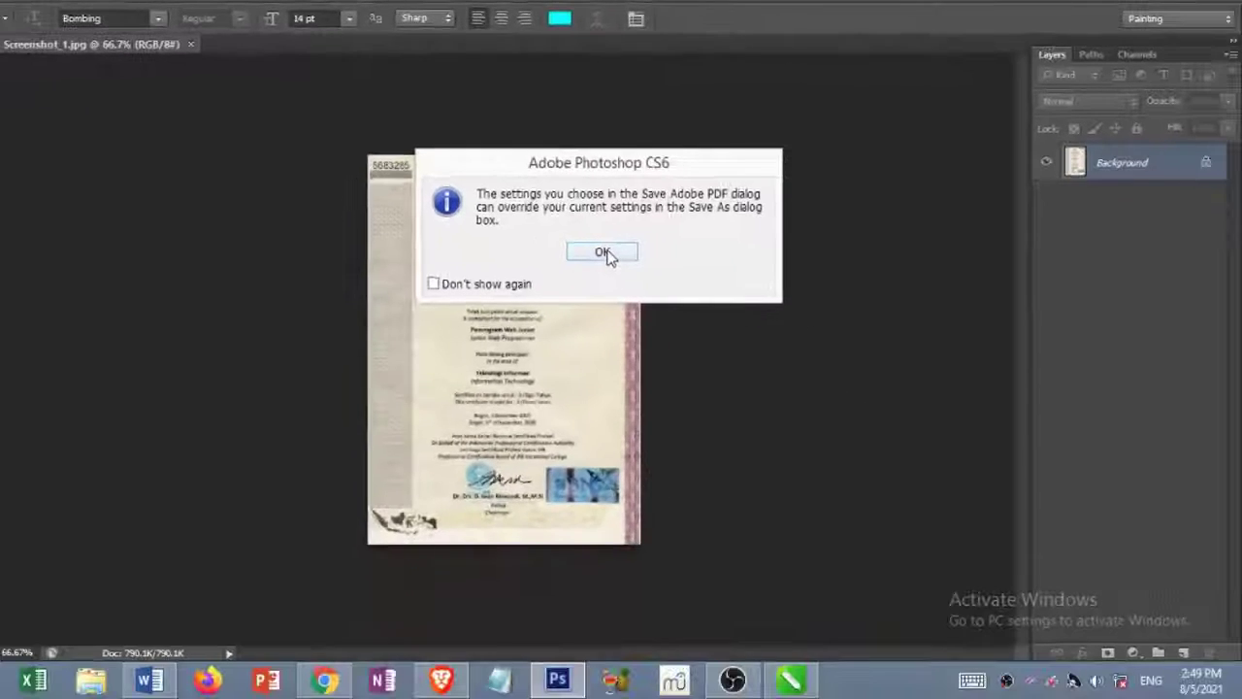
Accept the notice and save the PDF with Preserve Photoshop Editing Capabilities turned off.
click(683, 335)
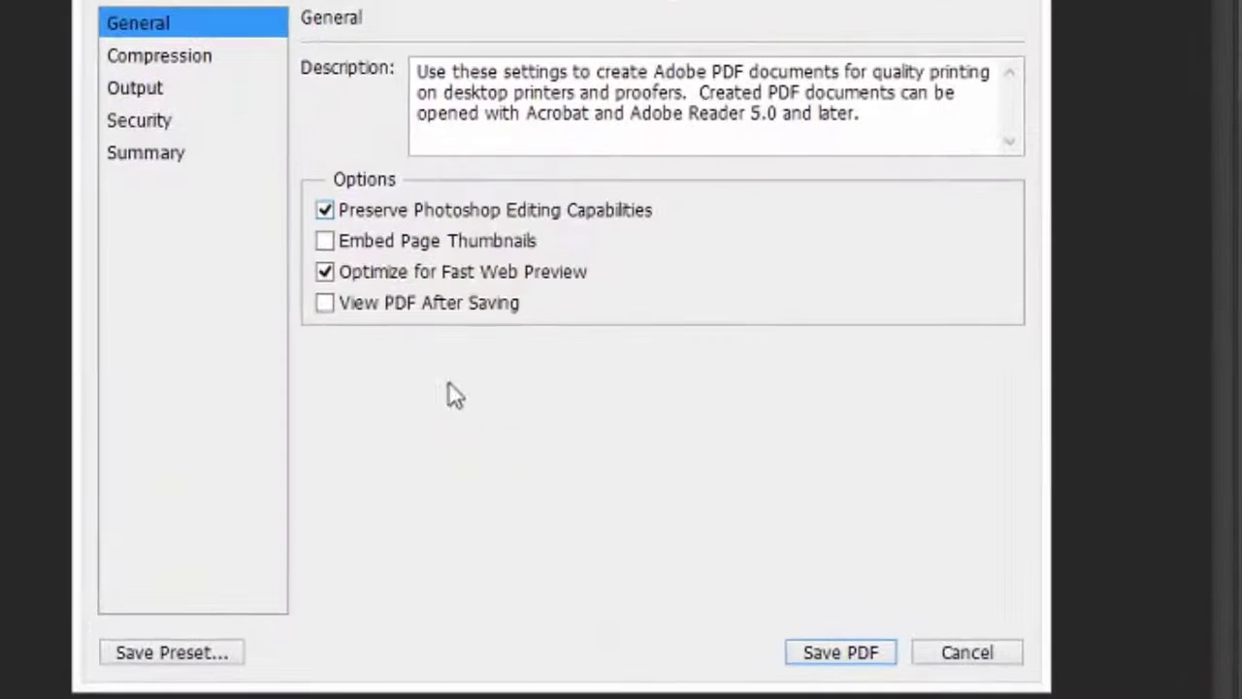
click(326, 212)
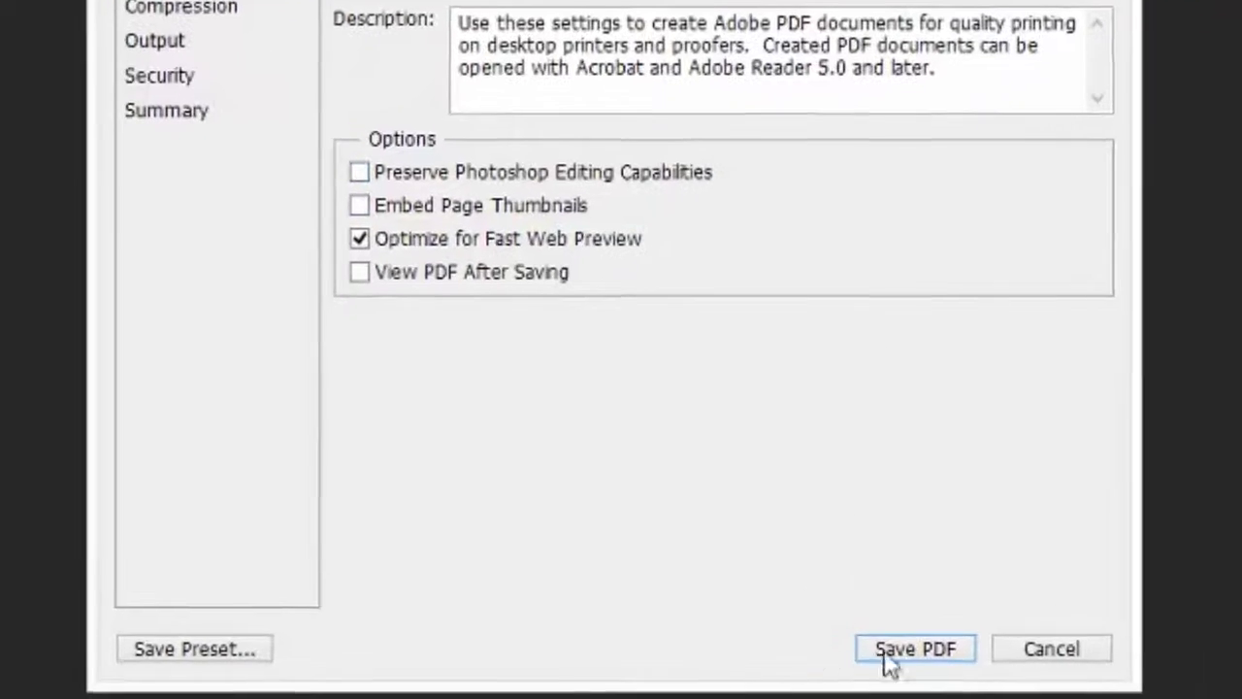
click(852, 653)
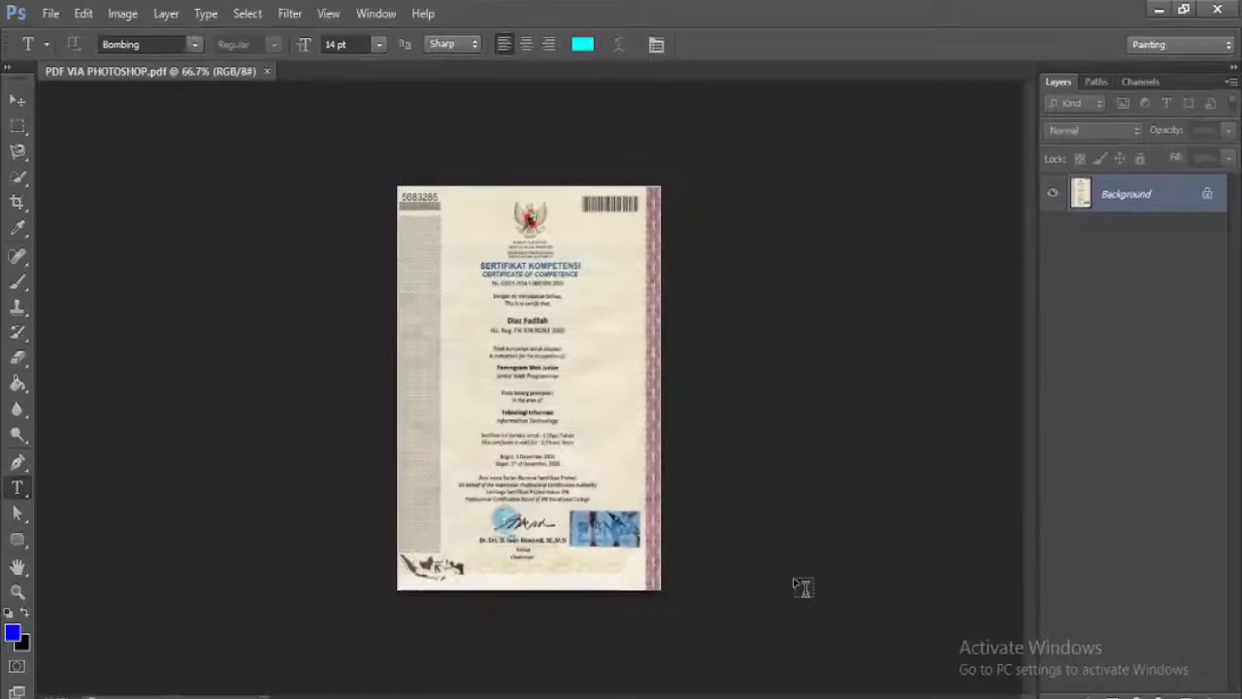
Minimize Photoshop, CorelDRAW, Word and the browser to reveal the desktop.
click(1155, 12)
click(1171, 9)
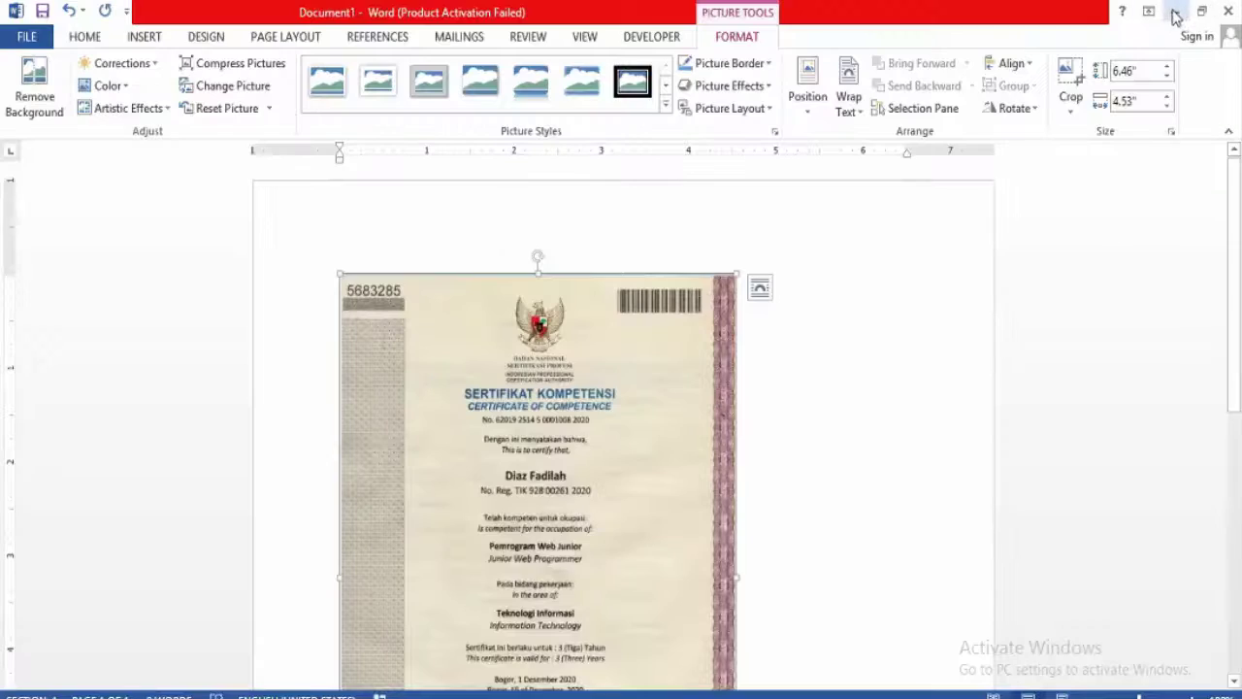
click(1175, 14)
click(1165, 10)
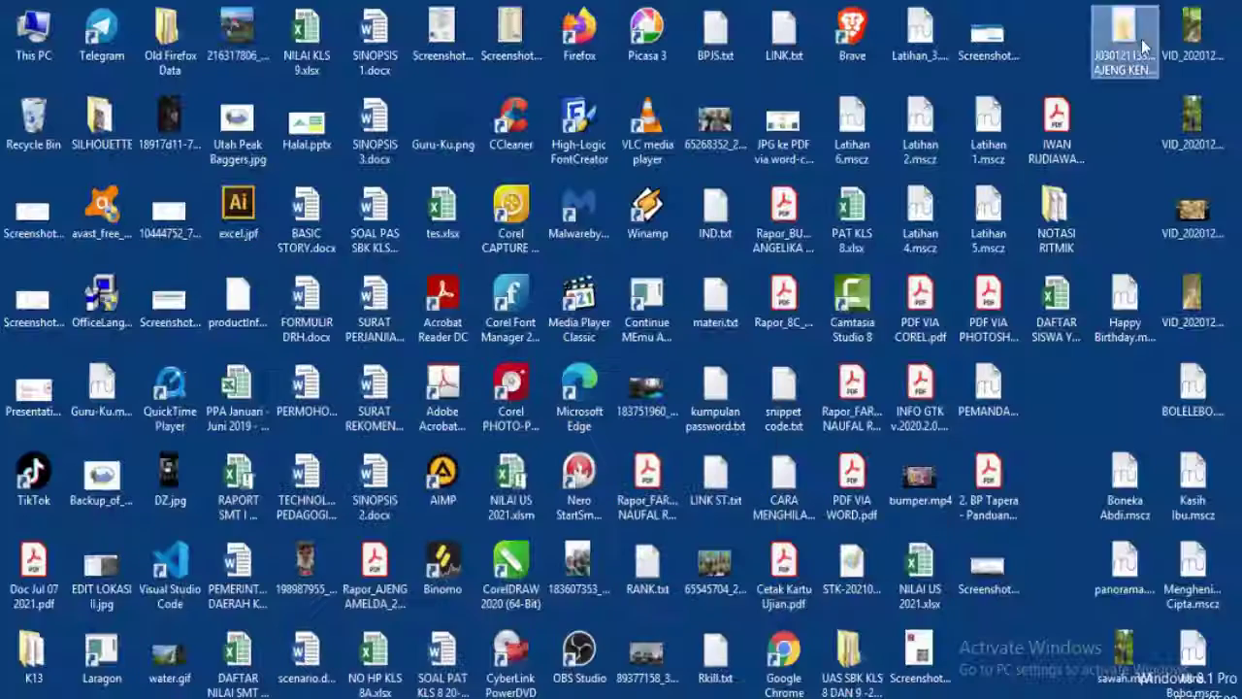
Group the PDF VIA COREL, PDF VIA PHOTOSHOP and PDF VIA WORD files together.
click(923, 336)
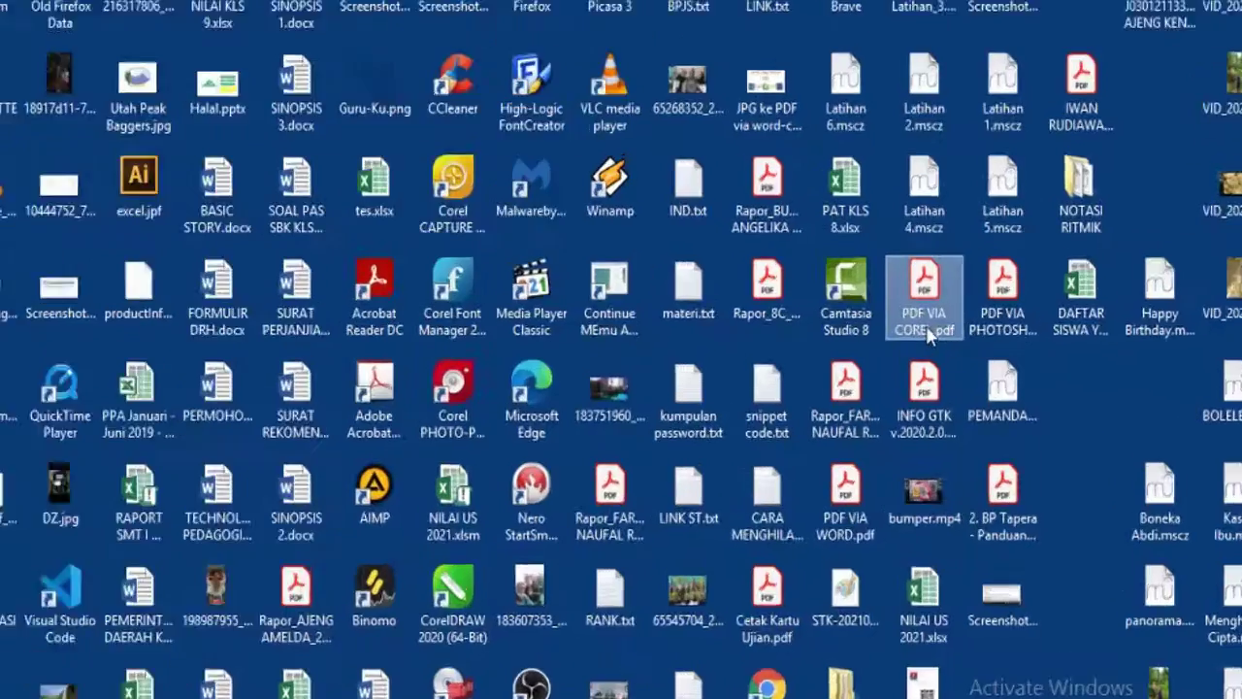
click(985, 307)
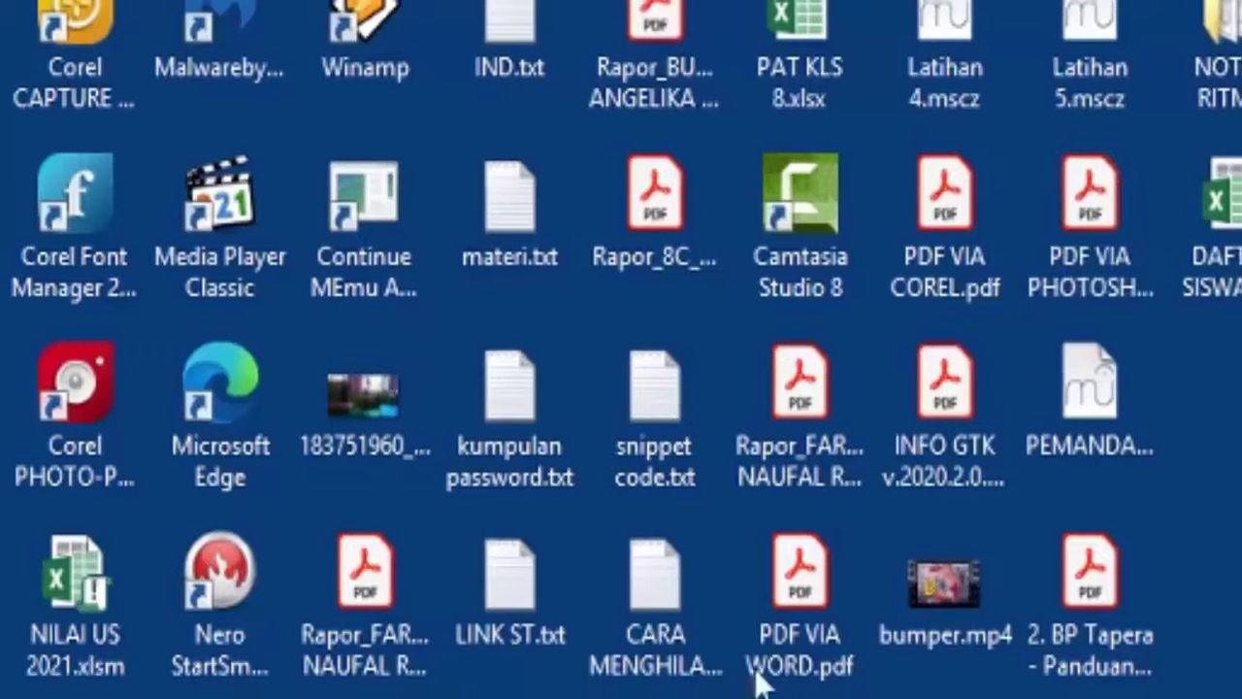
mouse_move(804, 582)
mouse_down()
mouse_move(1129, 503)
mouse_move(1129, 469)
mouse_up()
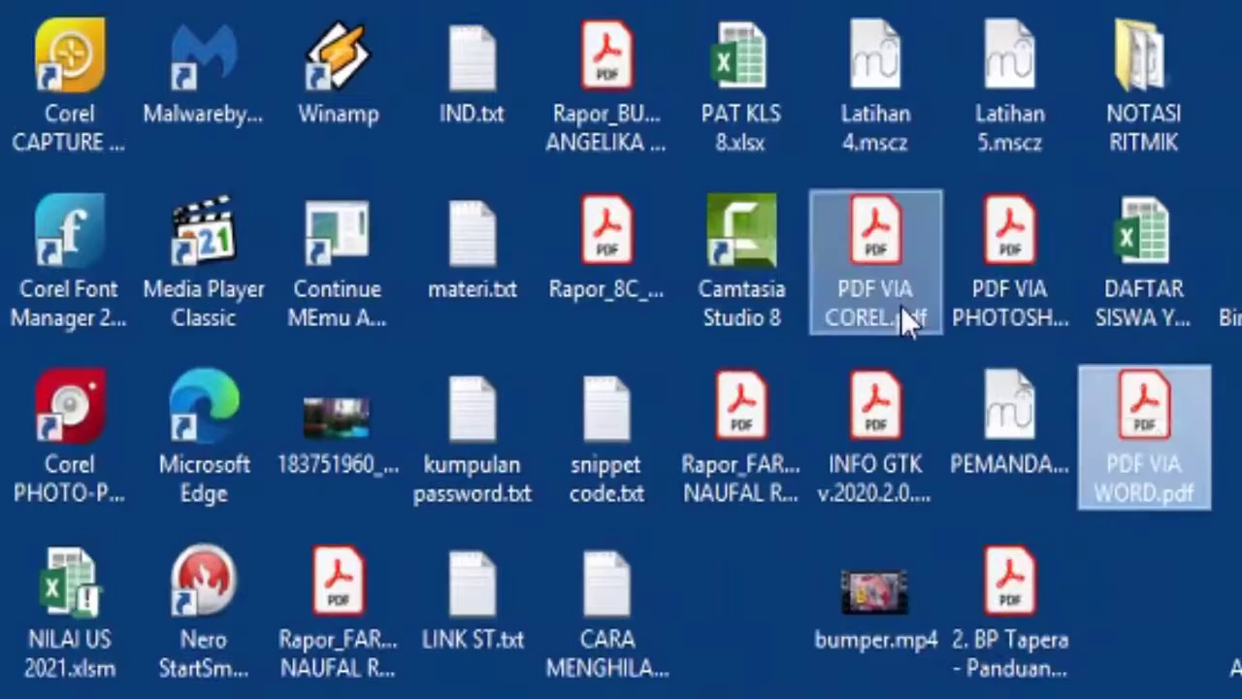
Open PDF VIA WORD.pdf in Acrobat Reader maximized, then return to the desktop.
double_click(1132, 433)
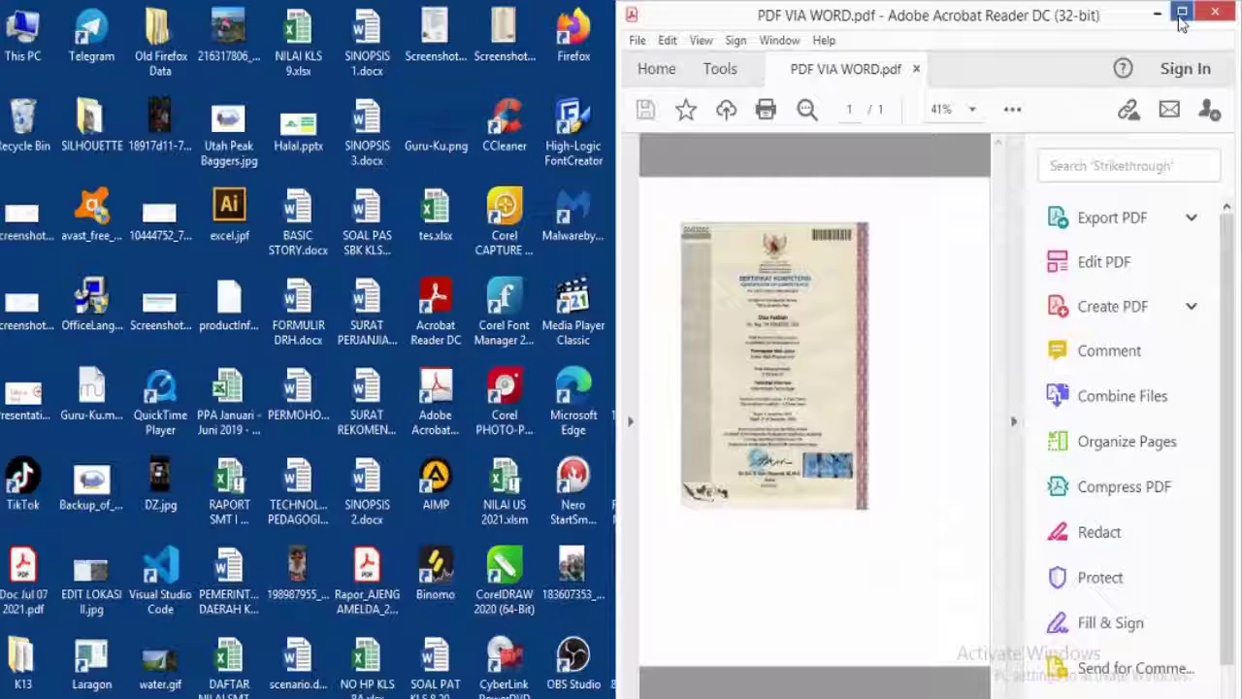
click(1182, 15)
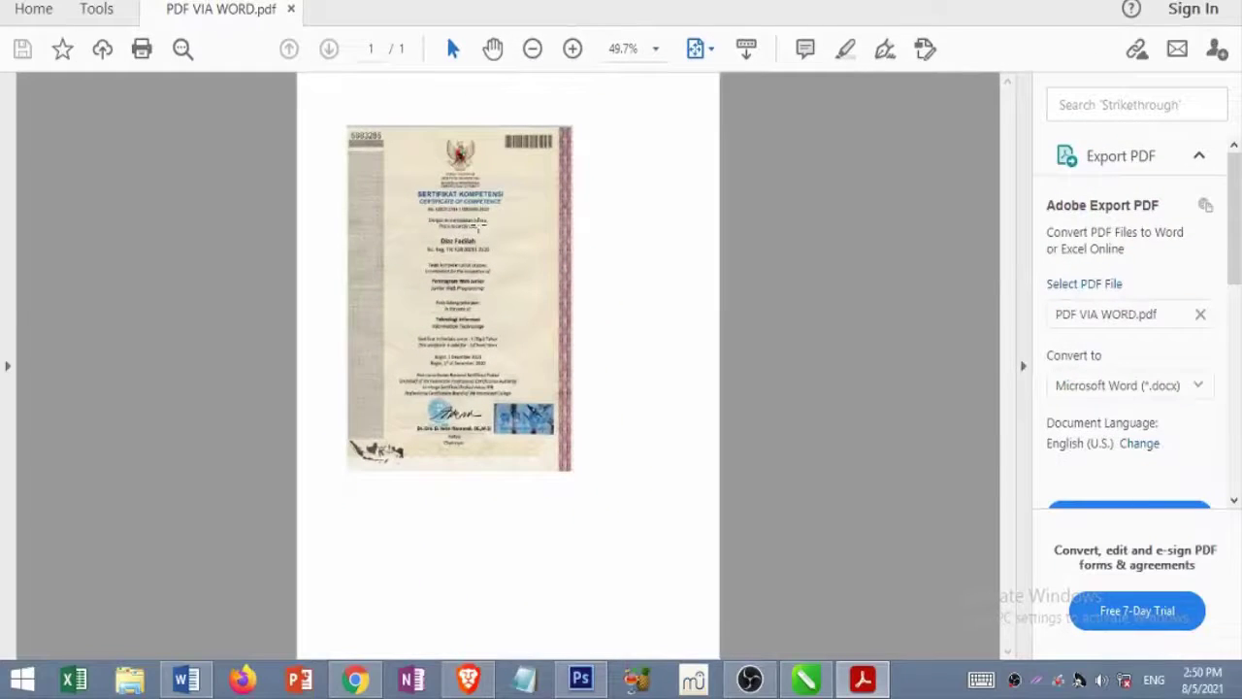
key(super+d)
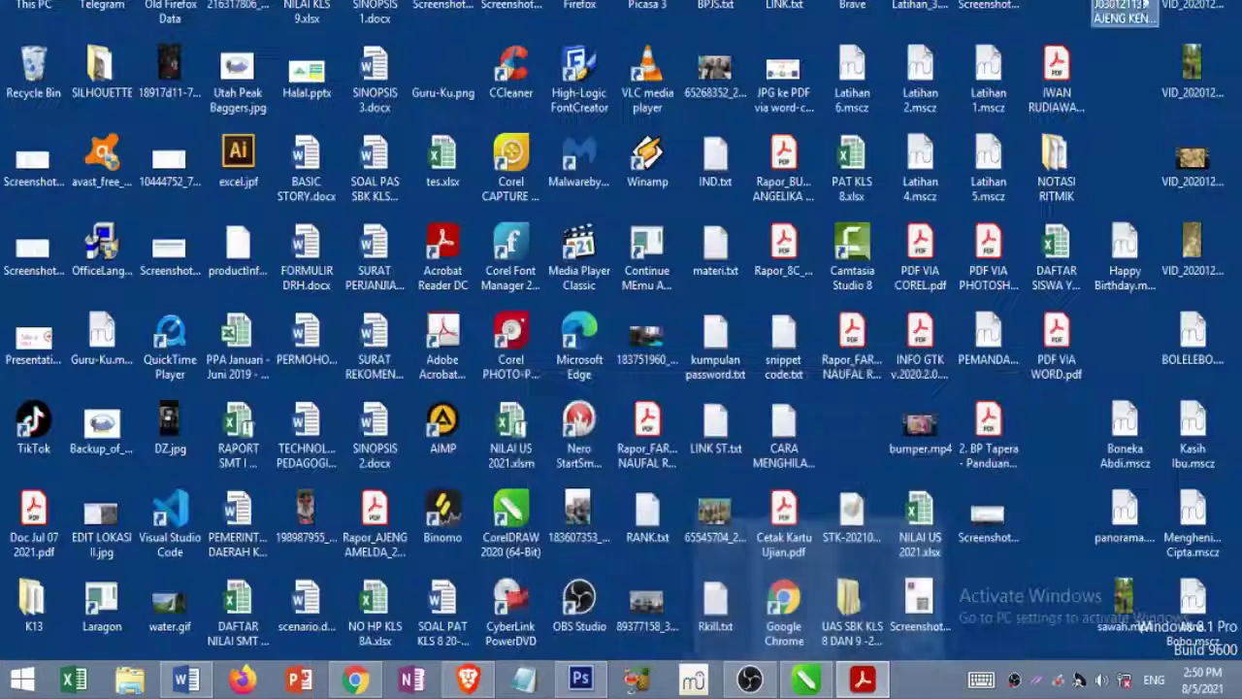
Open PDF VIA COREL.pdf as a second tab and compare it with the Word PDF.
double_click(923, 270)
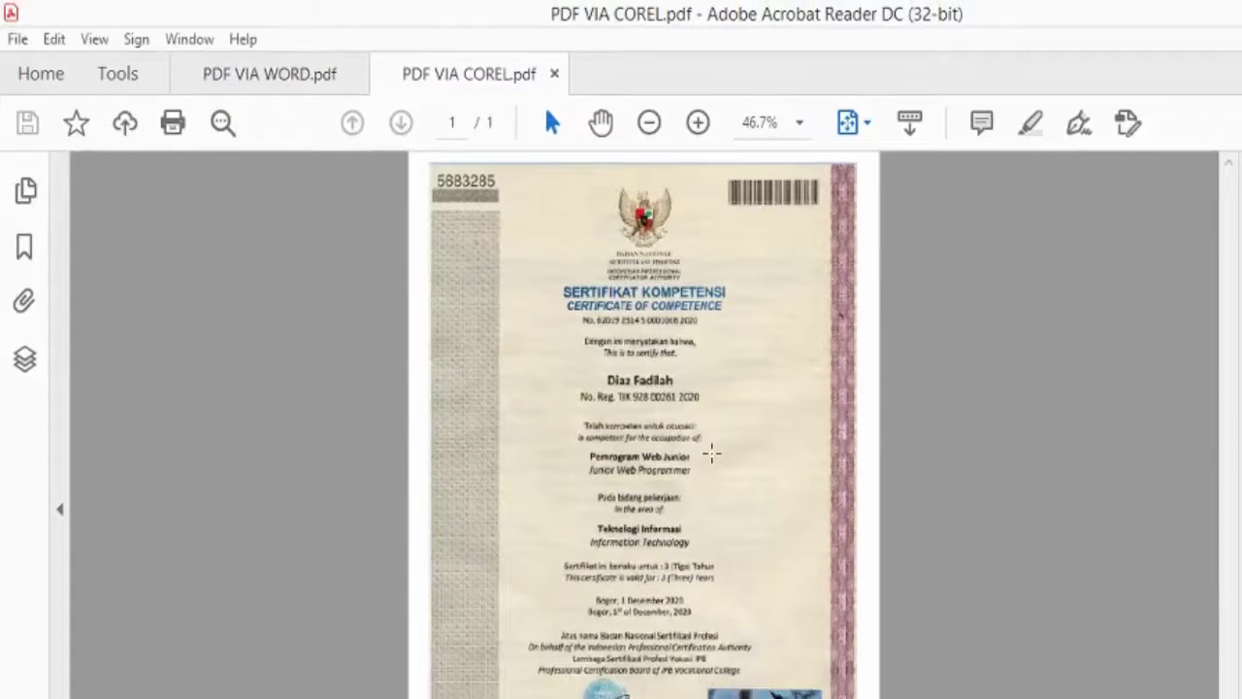
click(262, 80)
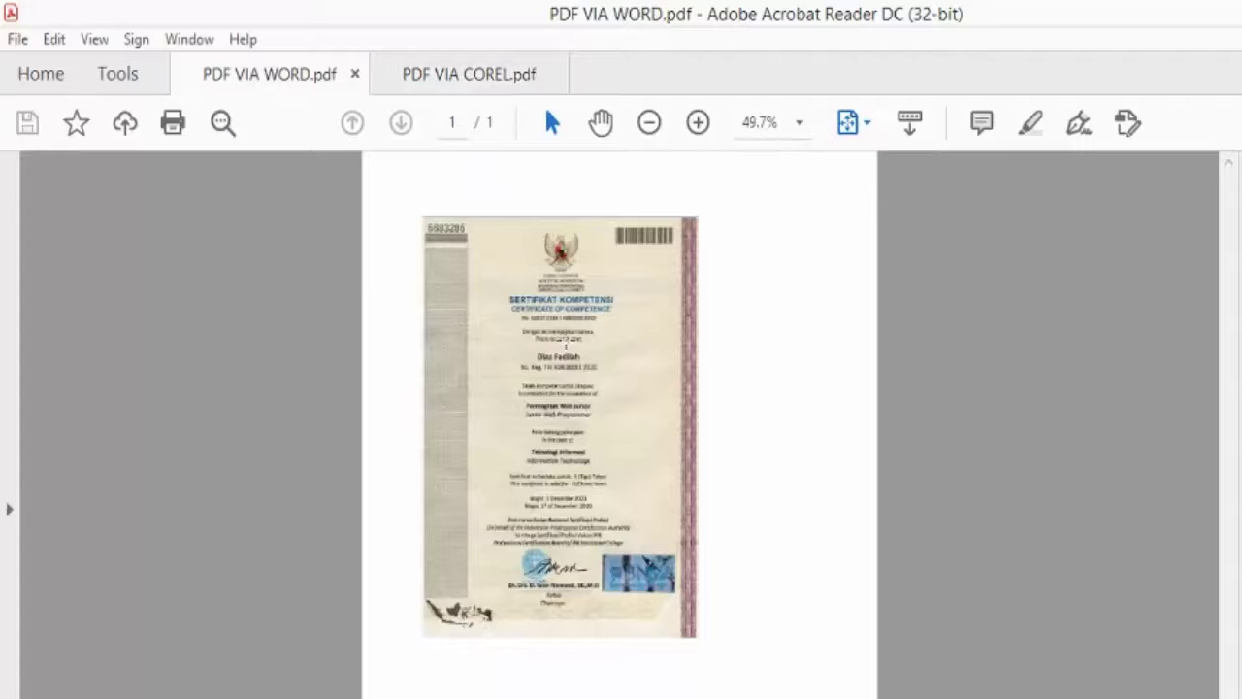
click(460, 85)
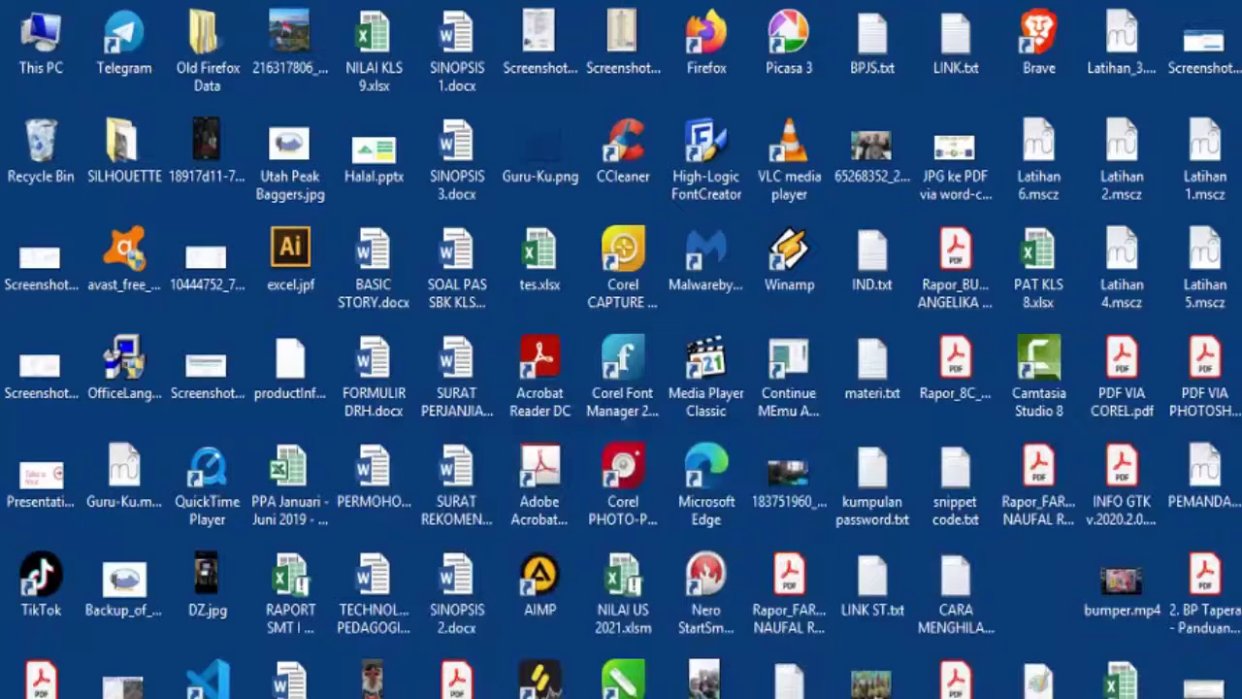
Open PDF VIA PHOTOSHOP.pdf as a third tab and view it at 100%.
double_click(1177, 394)
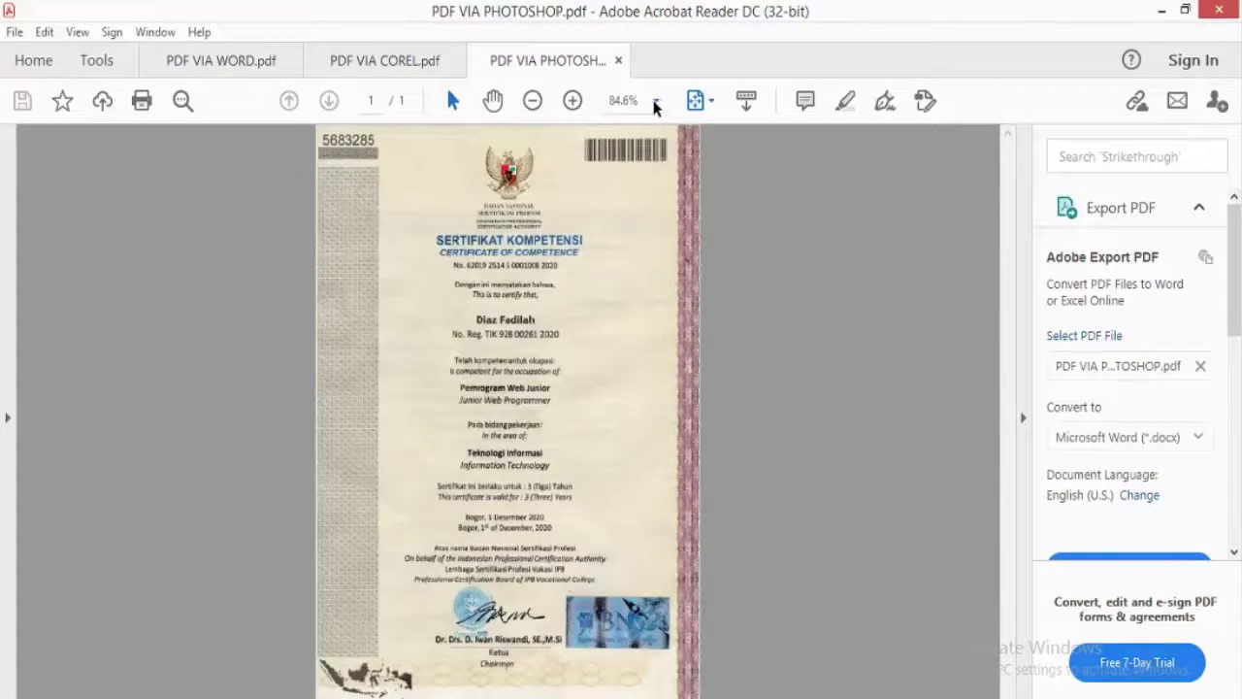
click(656, 101)
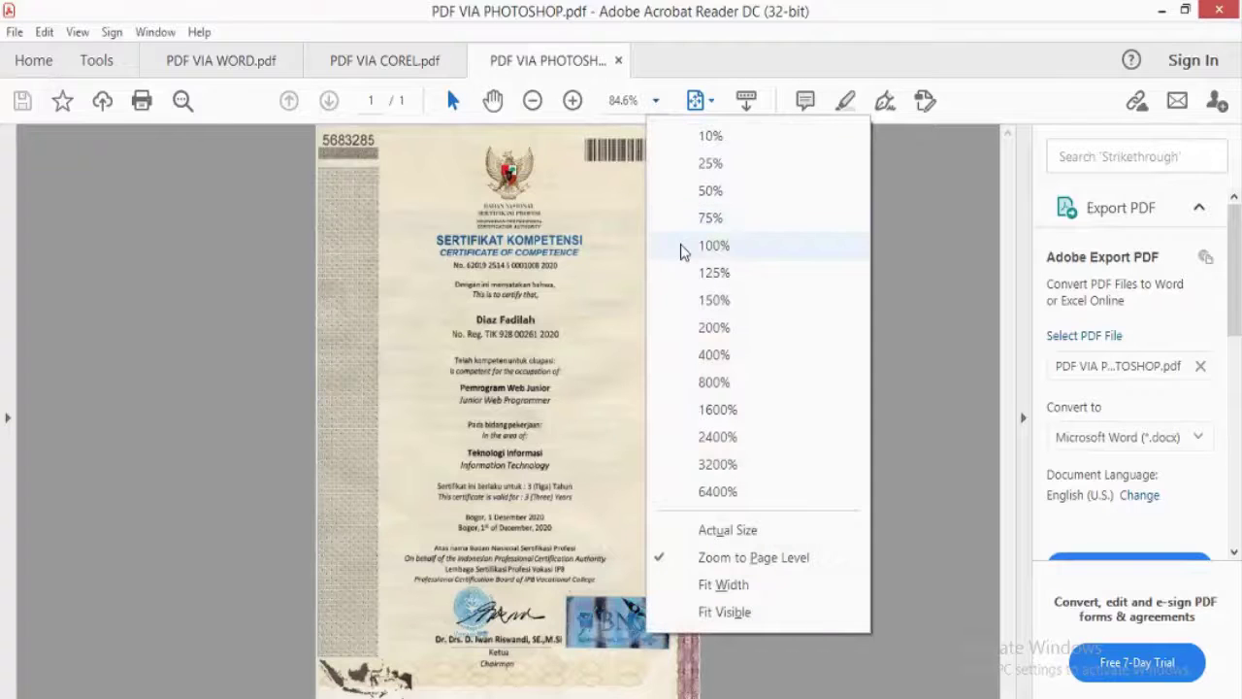
click(716, 248)
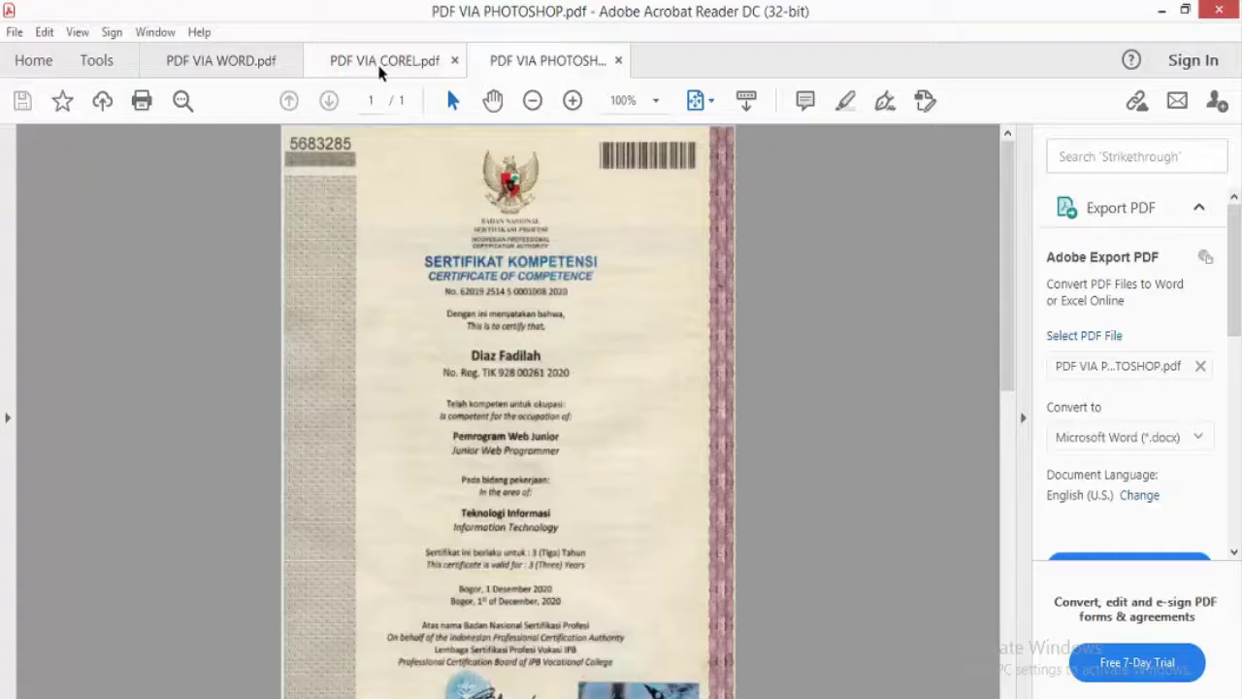
Set the Corel and Word PDFs to 100% zoom and compare all three tabs.
click(383, 66)
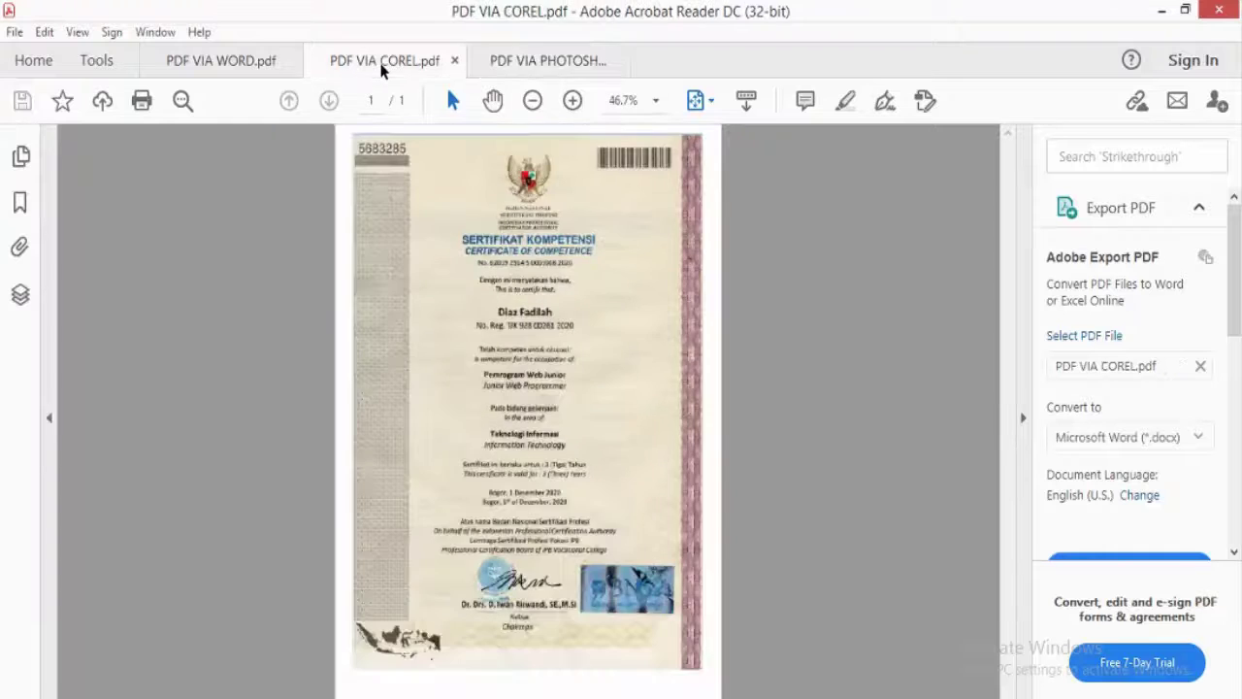
click(655, 101)
click(710, 242)
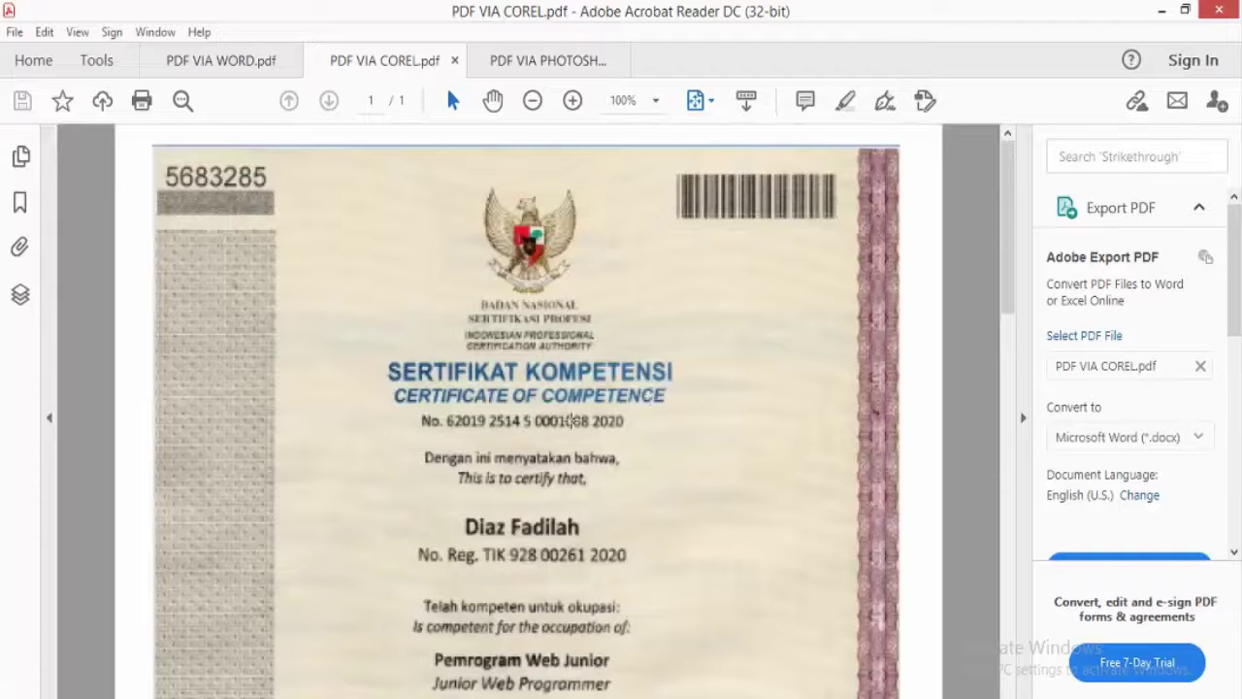
click(231, 58)
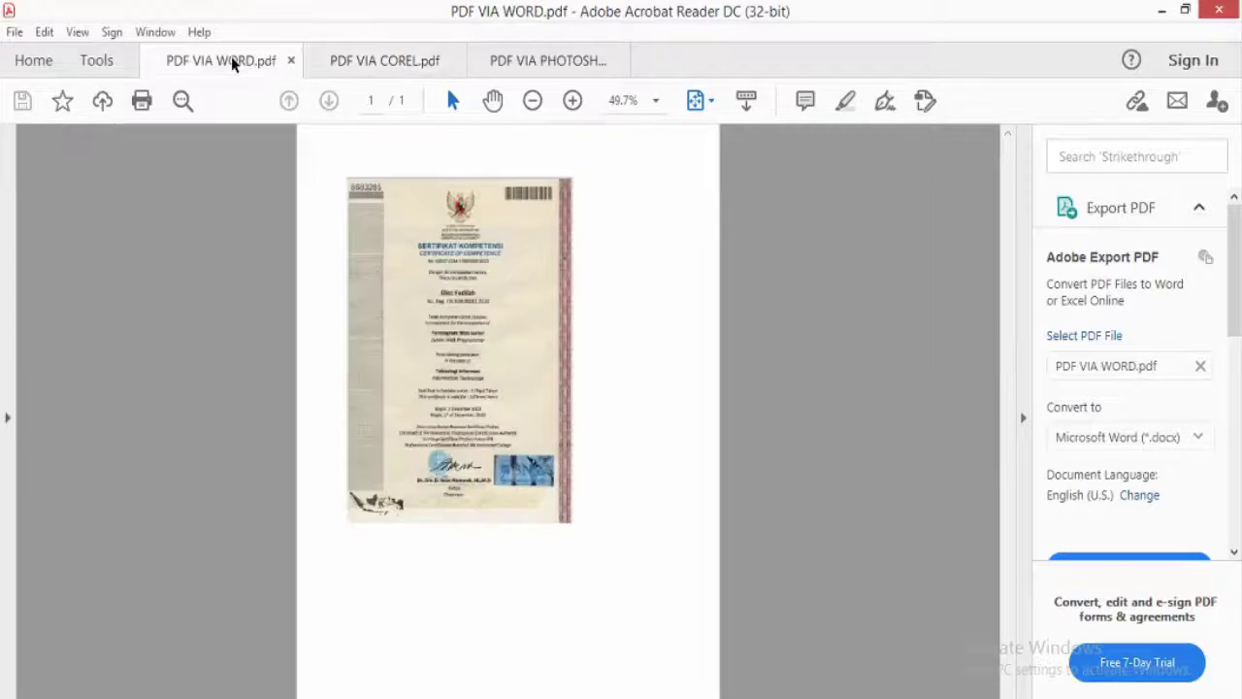
click(655, 102)
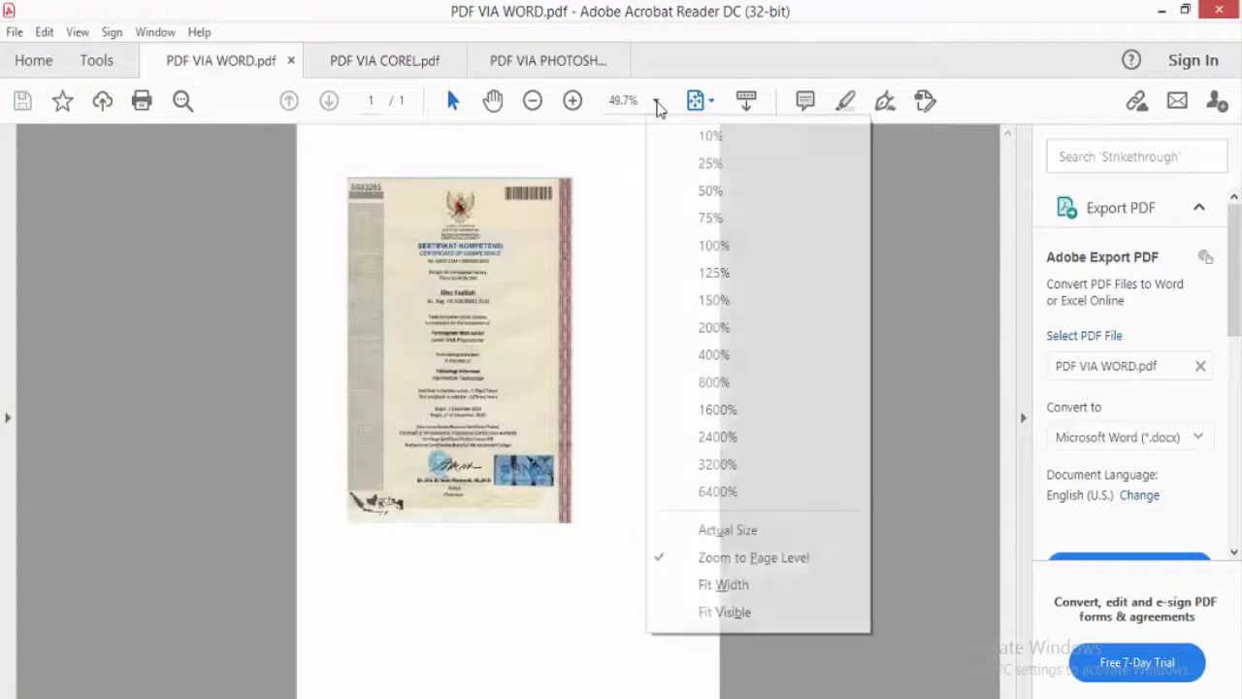
click(728, 249)
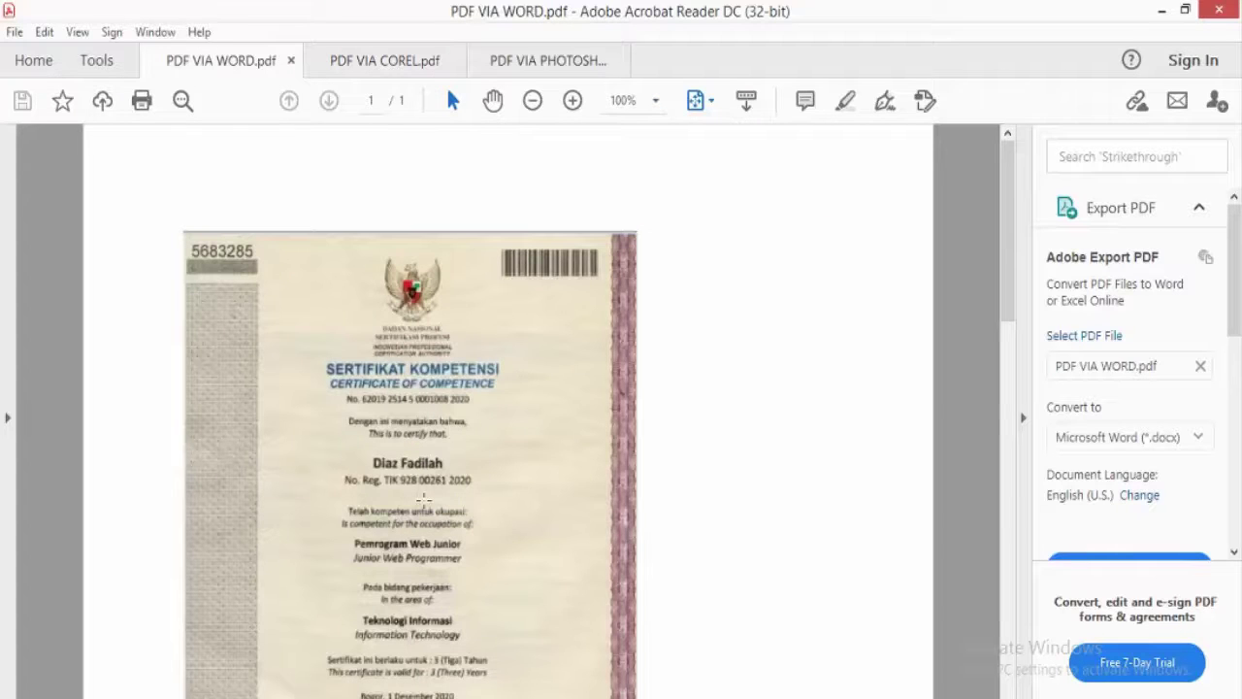
click(393, 64)
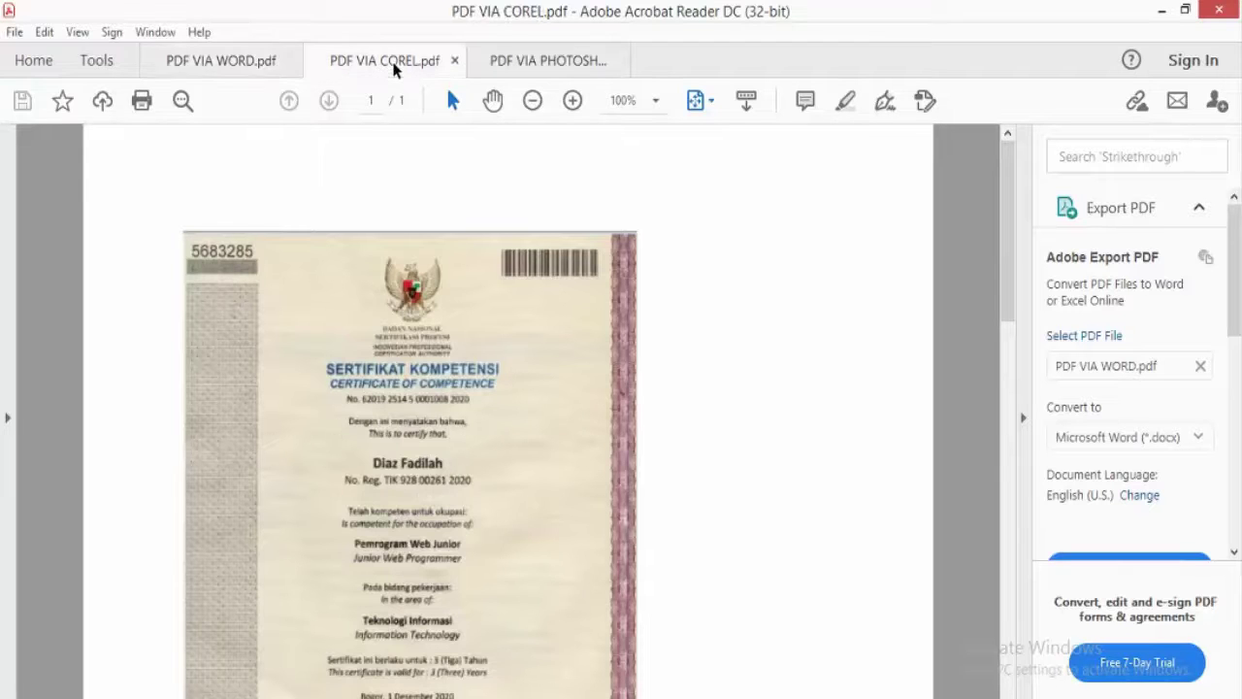
click(554, 60)
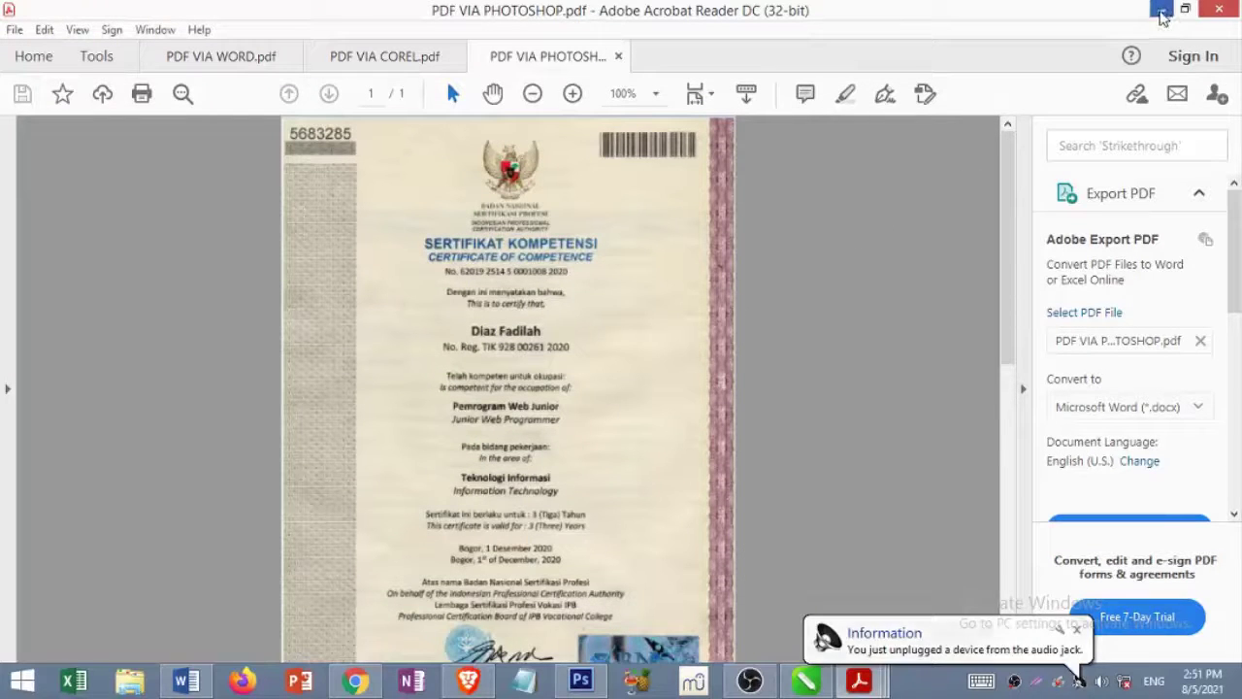
Minimize Acrobat and check the desktop PDF sizes: Word 131 KB, Corel 165 KB, Photoshop 238 KB.
click(1162, 14)
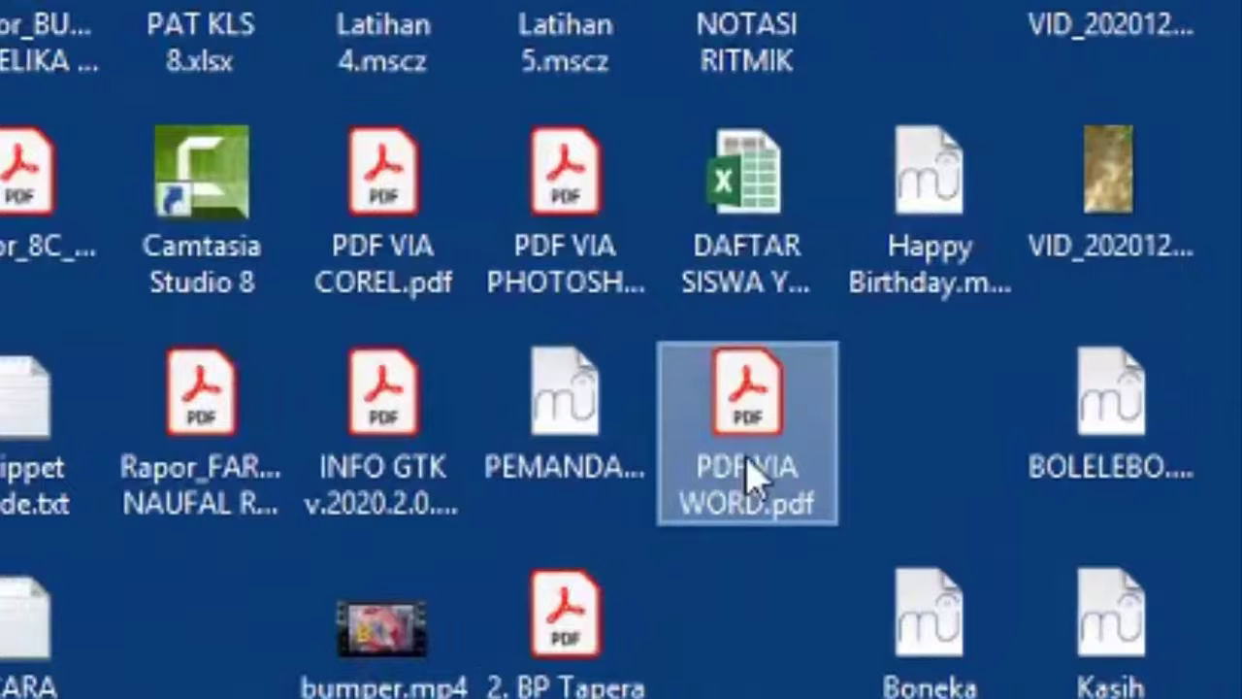
click(749, 464)
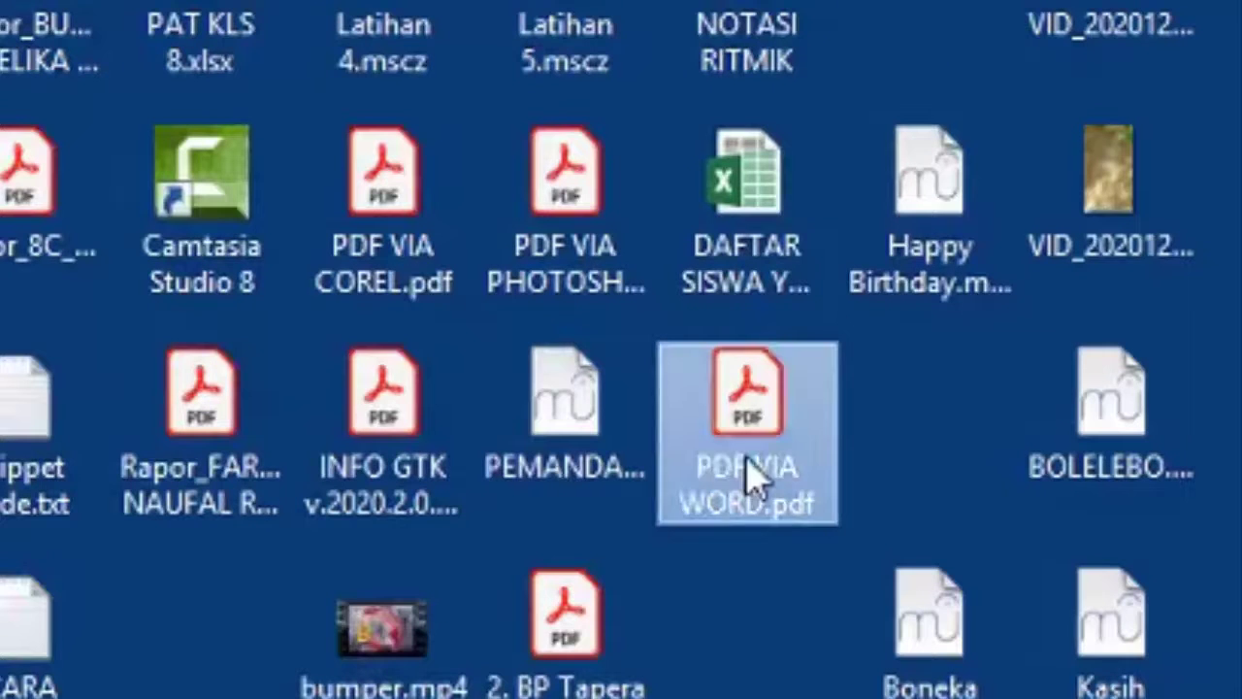
mouse_move(743, 389)
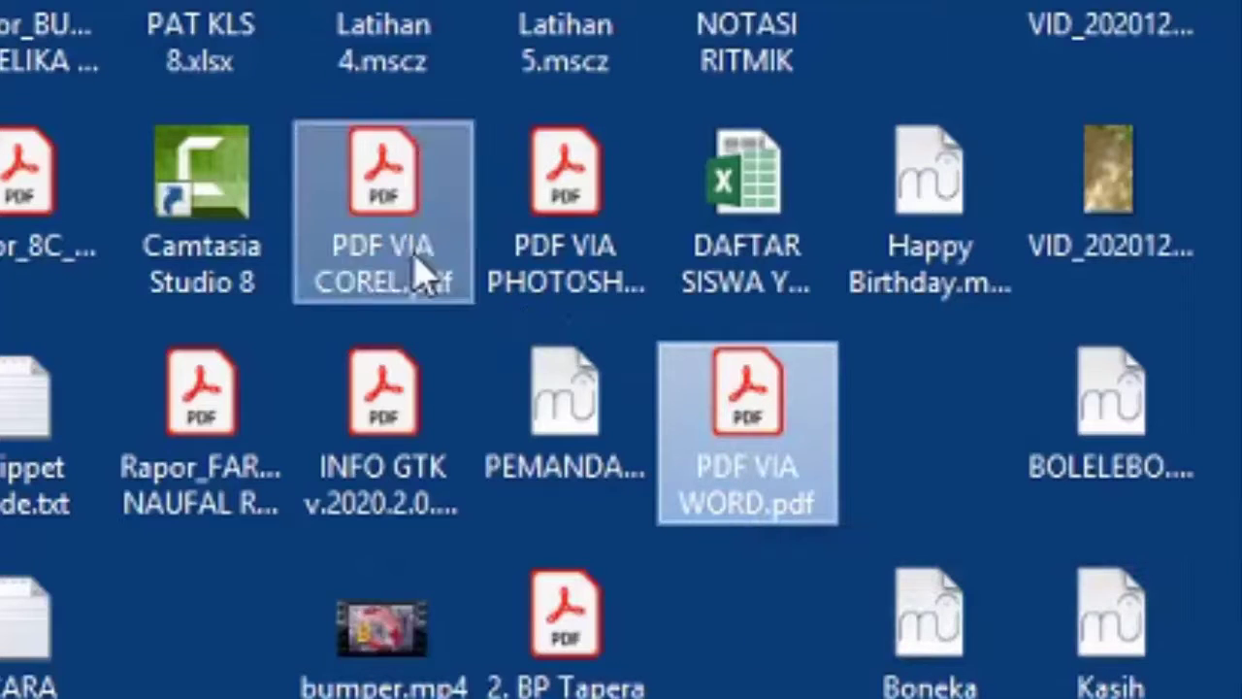
mouse_move(418, 275)
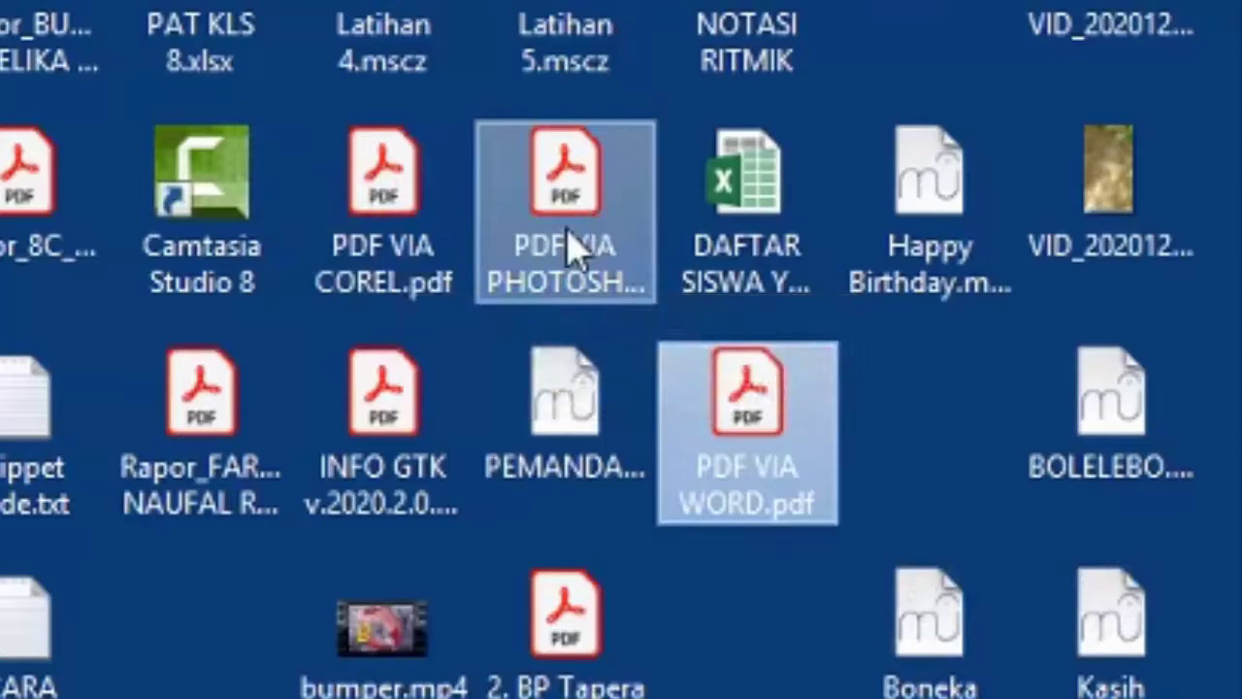
mouse_move(571, 249)
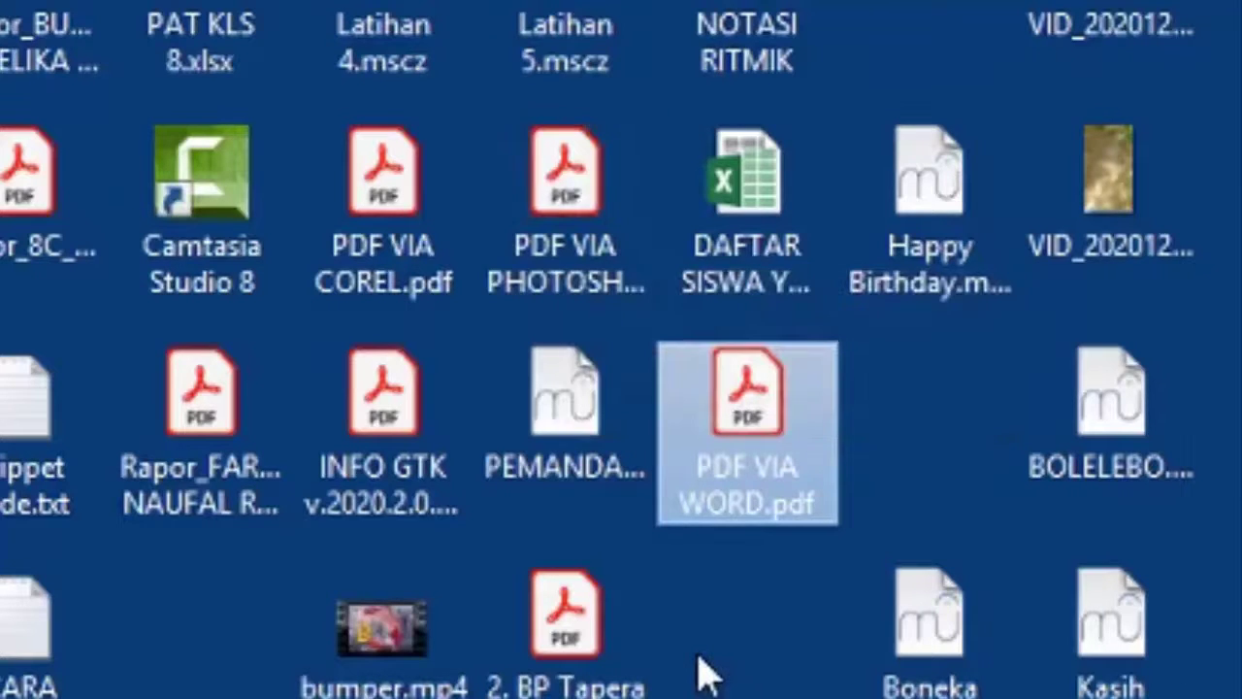
mouse_move(709, 497)
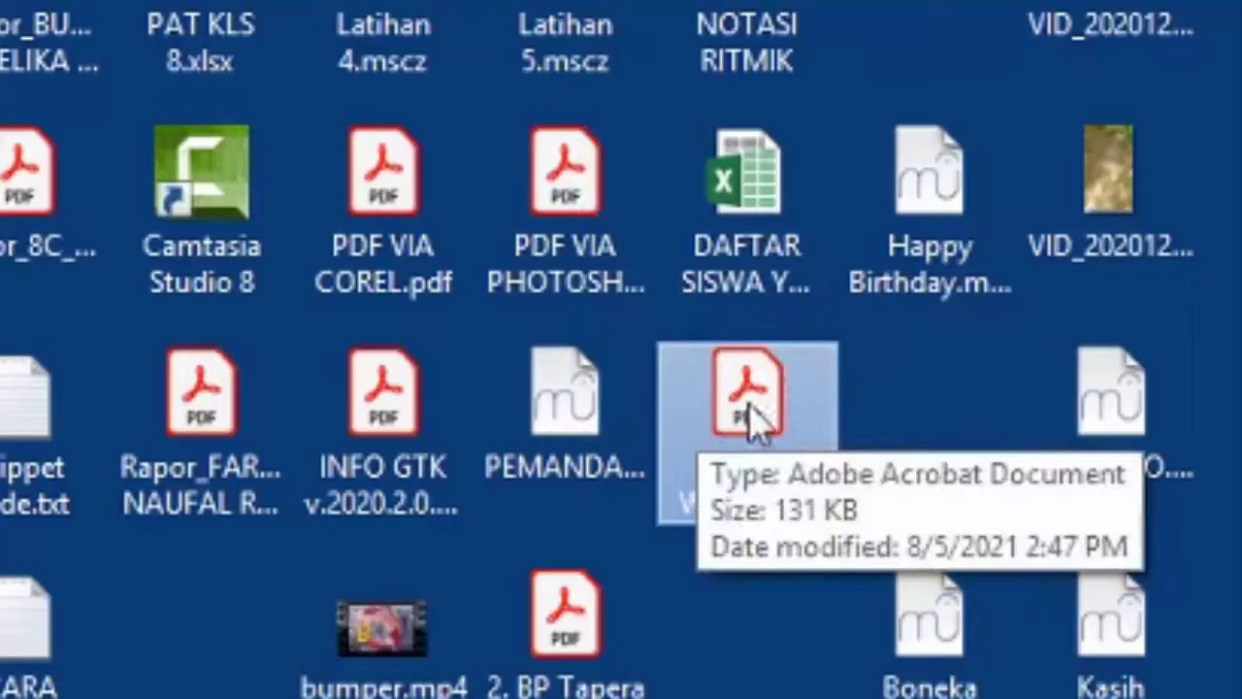